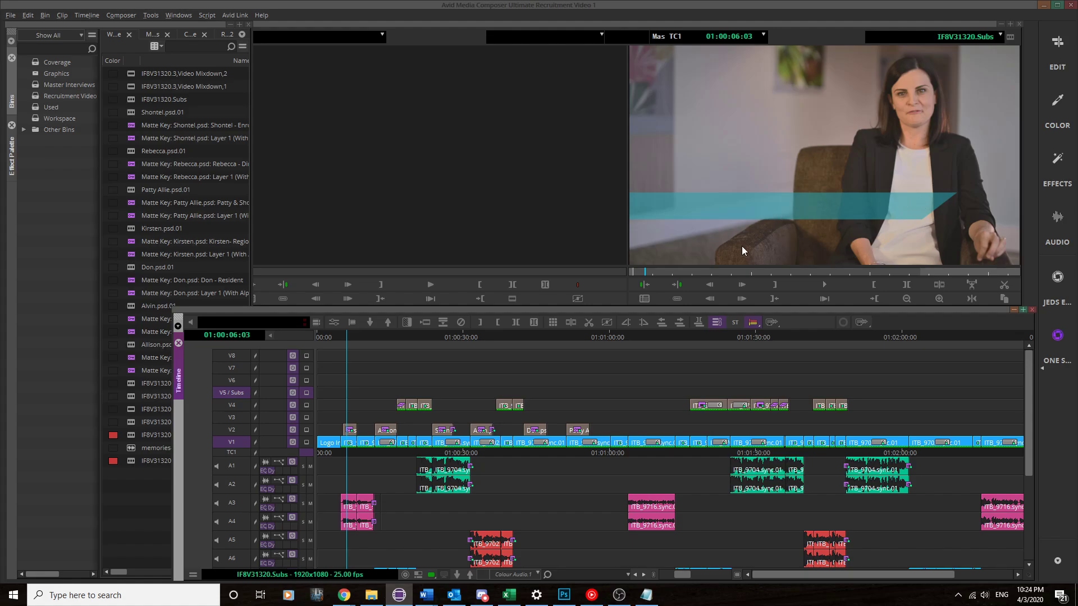
Switch to Word to view the subtitle script in the Video Subs document, and clear the text selection.
{"action": "left_click", "coordinate": [428, 595]}
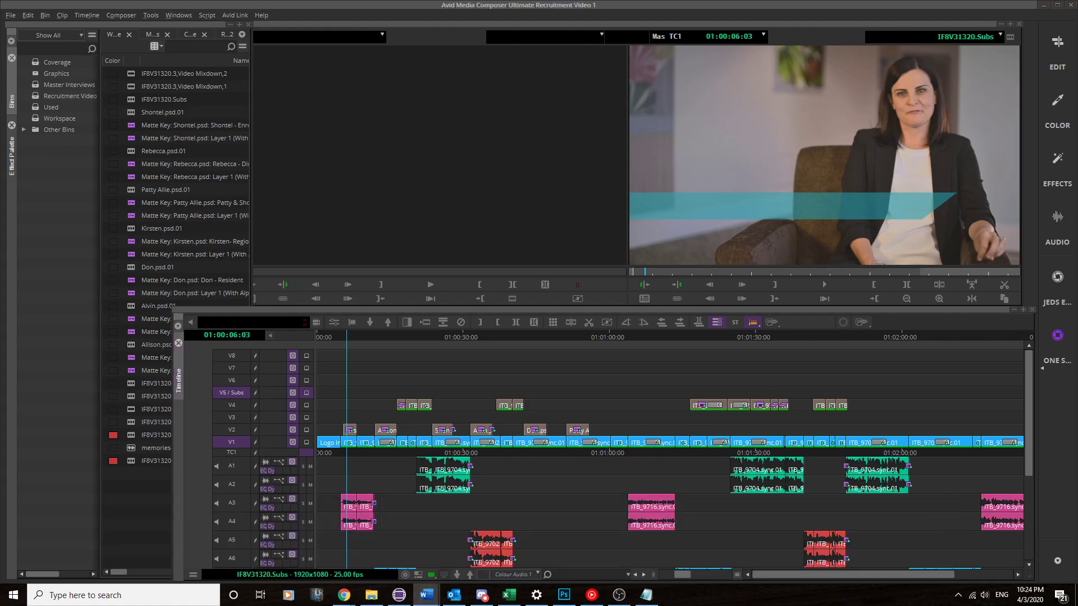
{"action": "left_click_drag", "start_coordinate": [1077, 43], "coordinate": [458, 0]}
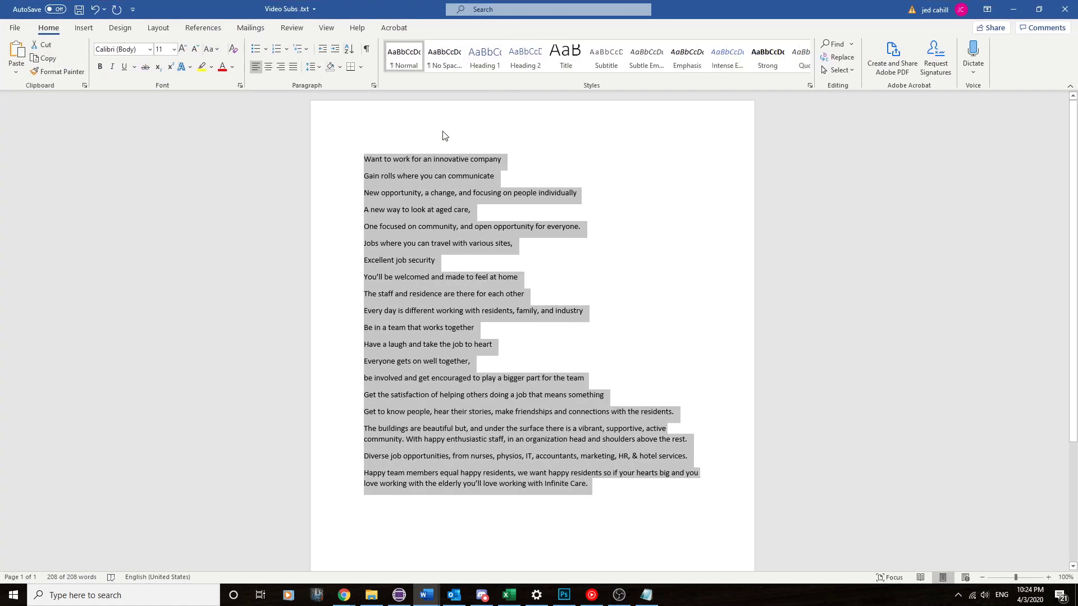
{"action": "left_click", "coordinate": [510, 204]}
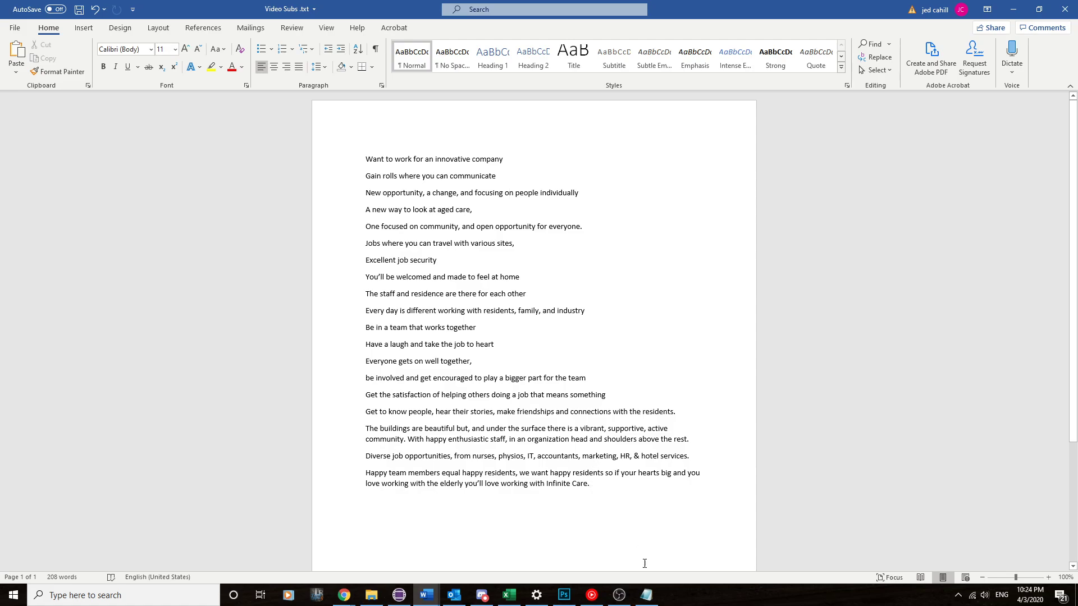
Switch to Notepad to view Master Subs.txt and move its window fully into view.
{"action": "left_click", "coordinate": [646, 597]}
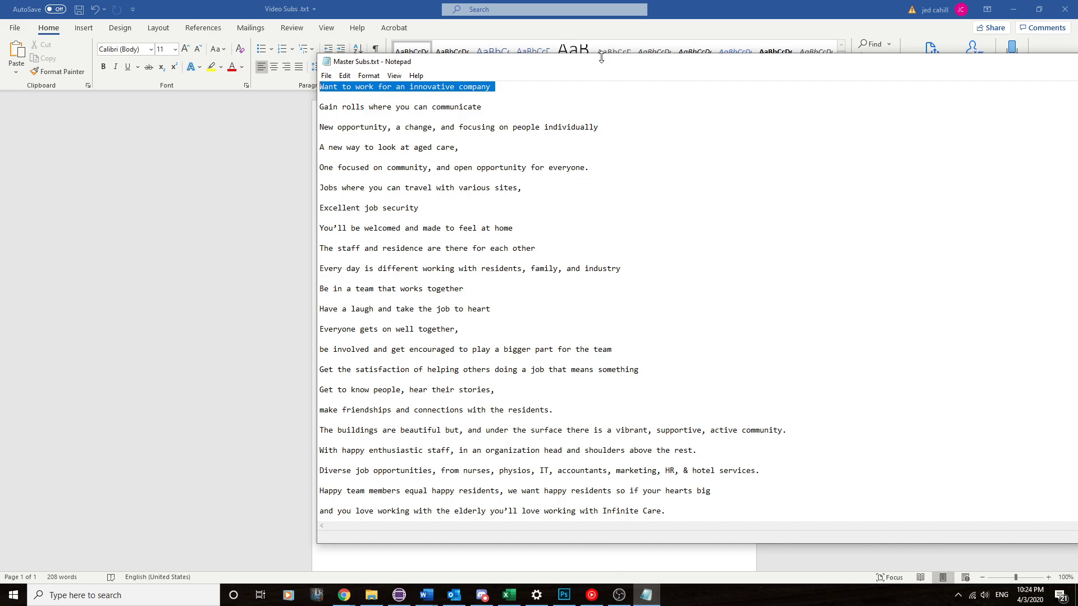
{"action": "left_click_drag", "start_coordinate": [598, 63], "coordinate": [392, 58]}
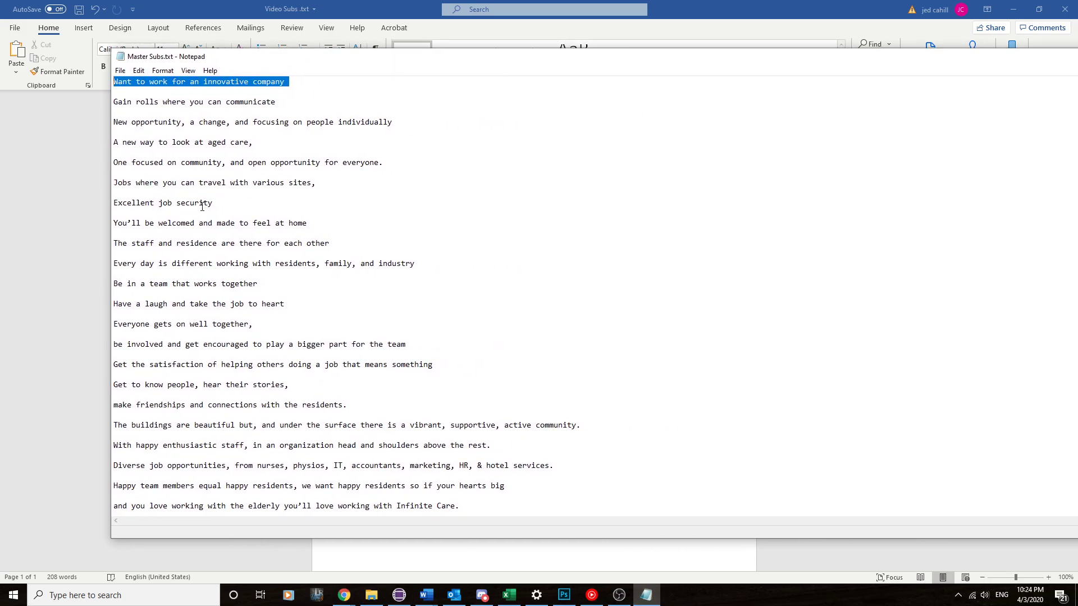
{"action": "left_click_drag", "start_coordinate": [282, 50], "coordinate": [329, 60]}
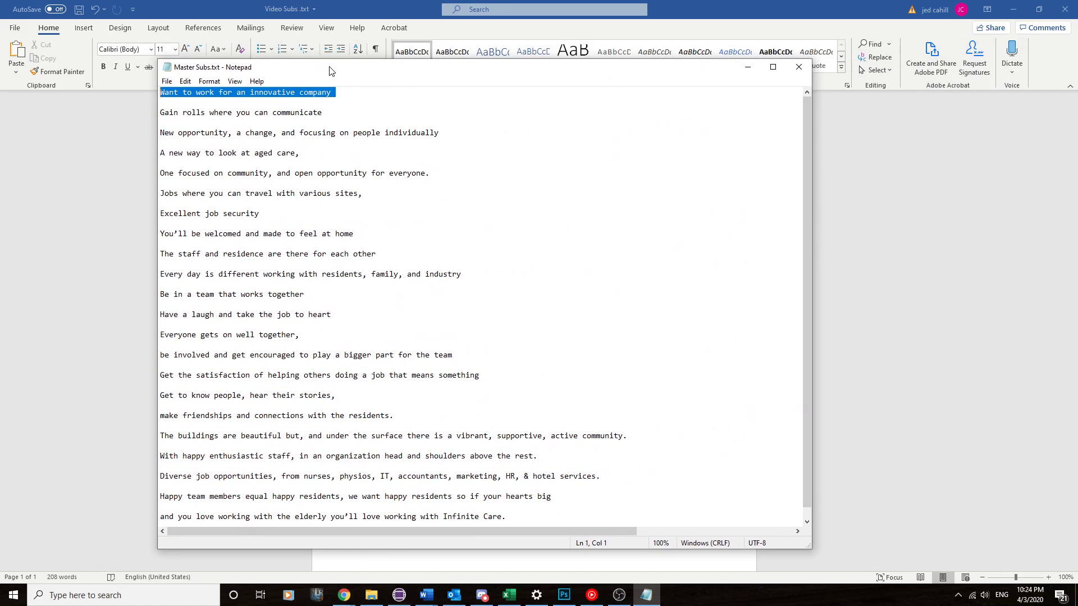
Try cutting the line "Want to work for an innovative company" from Master Subs.txt, and undo the cut.
{"action": "key", "text": "ctrl+x"}
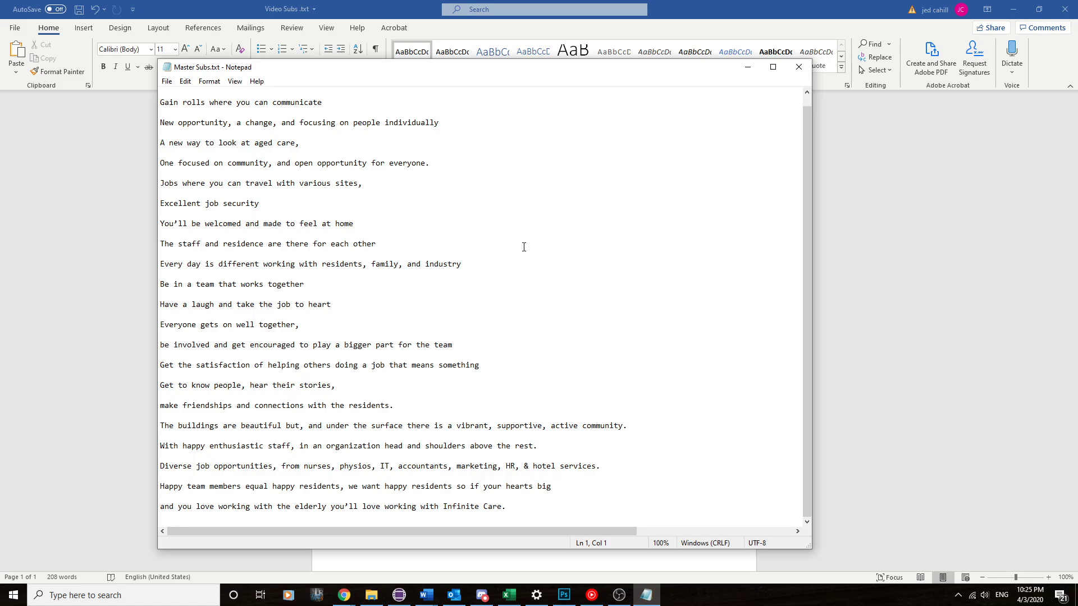
{"action": "scroll", "coordinate": [523, 247], "scroll_direction": "up", "scroll_amount": 1}
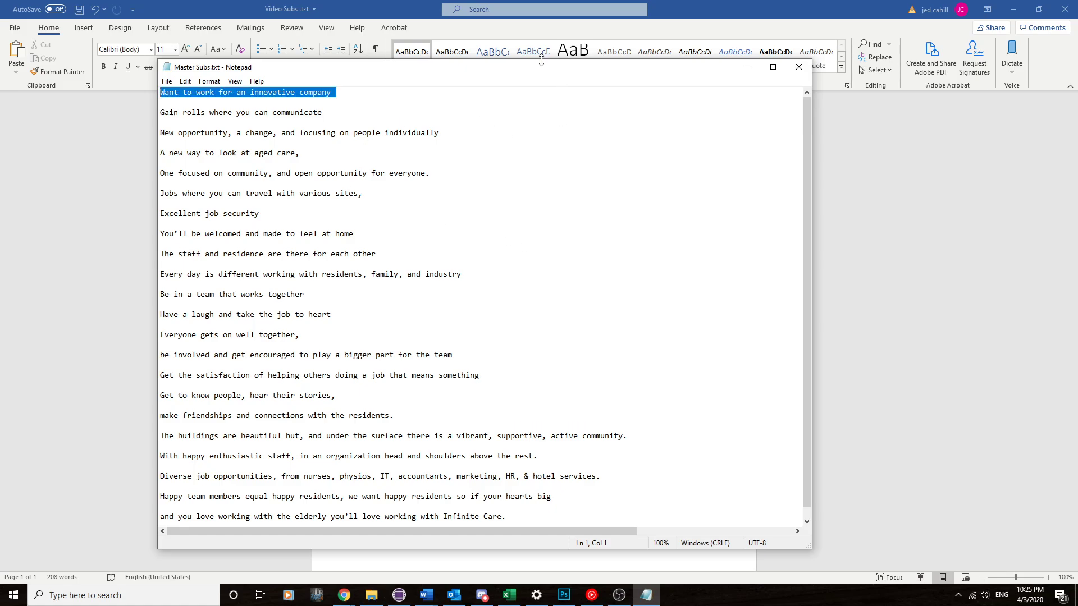
{"action": "left_click_drag", "start_coordinate": [540, 65], "coordinate": [632, 69]}
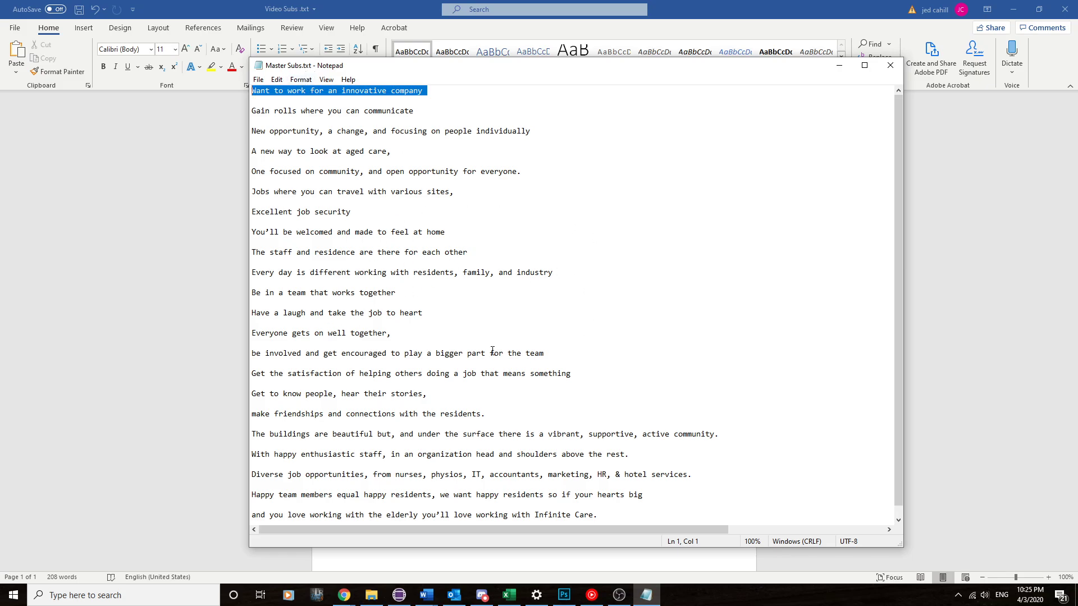
{"action": "key", "text": "ctrl+x"}
{"action": "key", "text": "ctrl+z"}
Switch to Avid Media Composer and create a new title with Marquee.
{"action": "left_click", "coordinate": [398, 596]}
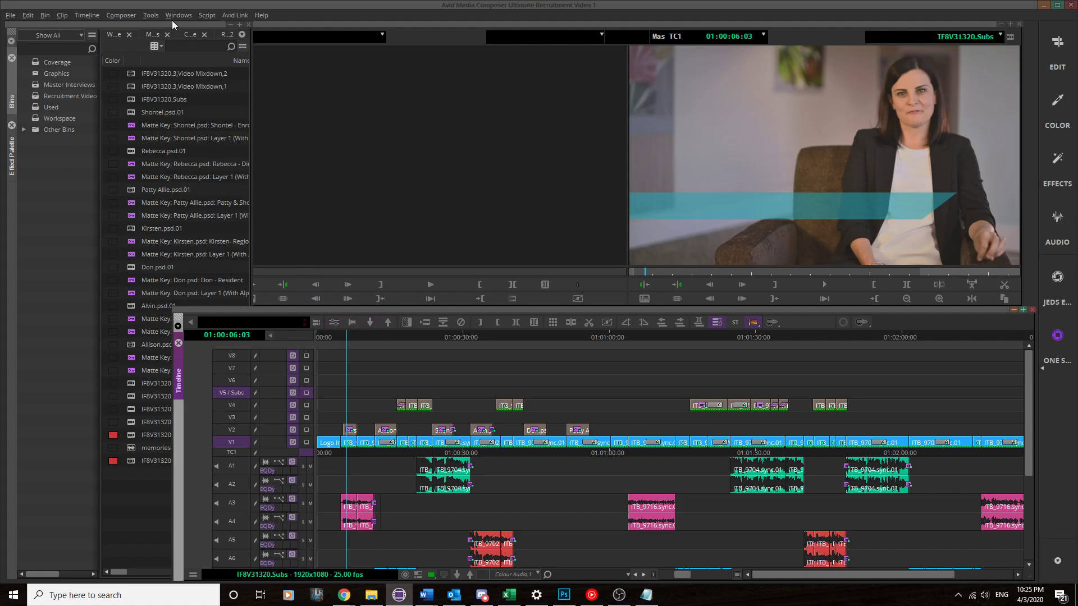
{"action": "left_click", "coordinate": [156, 16]}
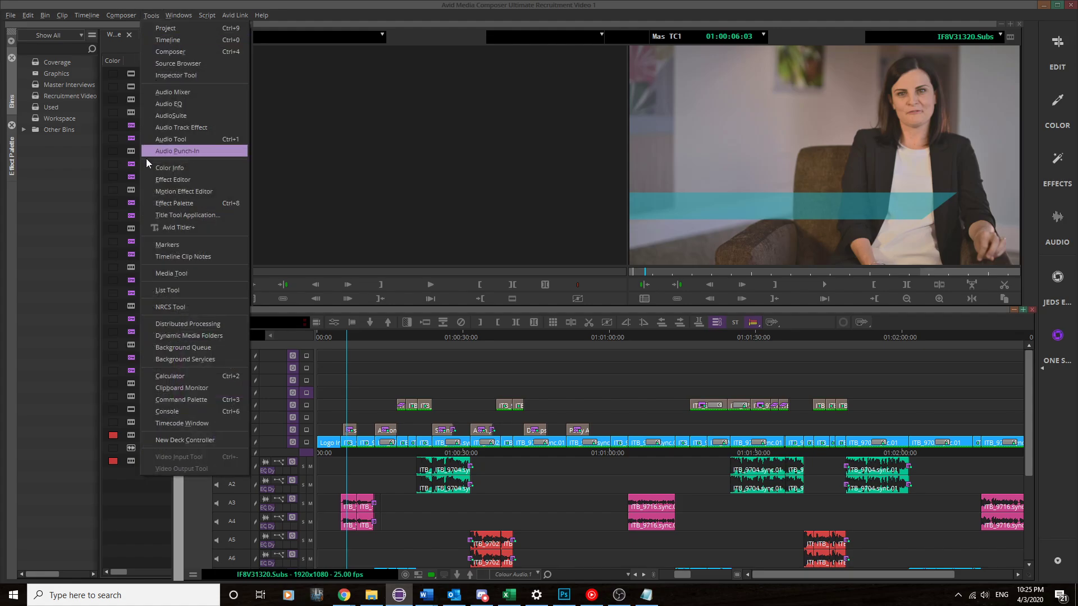
{"action": "left_click", "coordinate": [222, 217]}
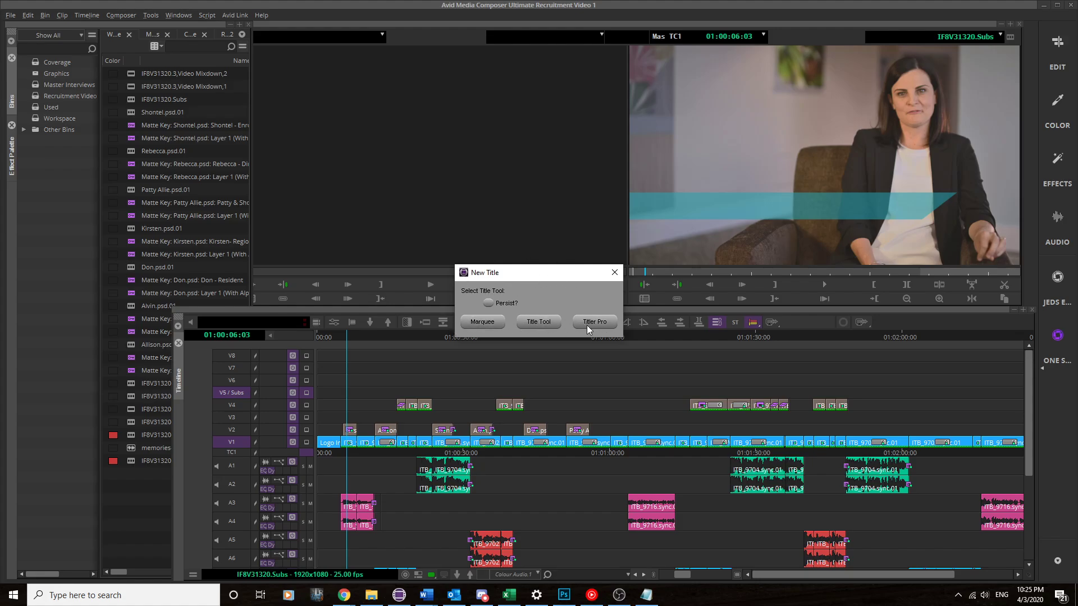
{"action": "left_click", "coordinate": [478, 321]}
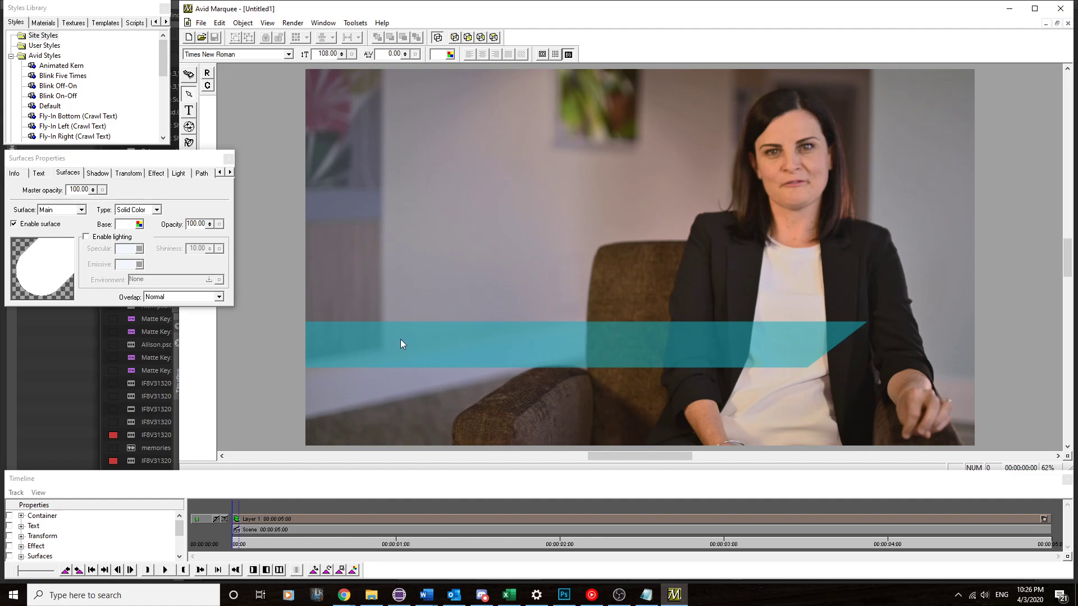
Draw a text box over the teal banner and paste in the Master Subs.txt line starting "The buildings are beautiful but".
{"action": "left_click", "coordinate": [189, 110]}
{"action": "left_click_drag", "start_coordinate": [349, 325], "coordinate": [806, 367]}
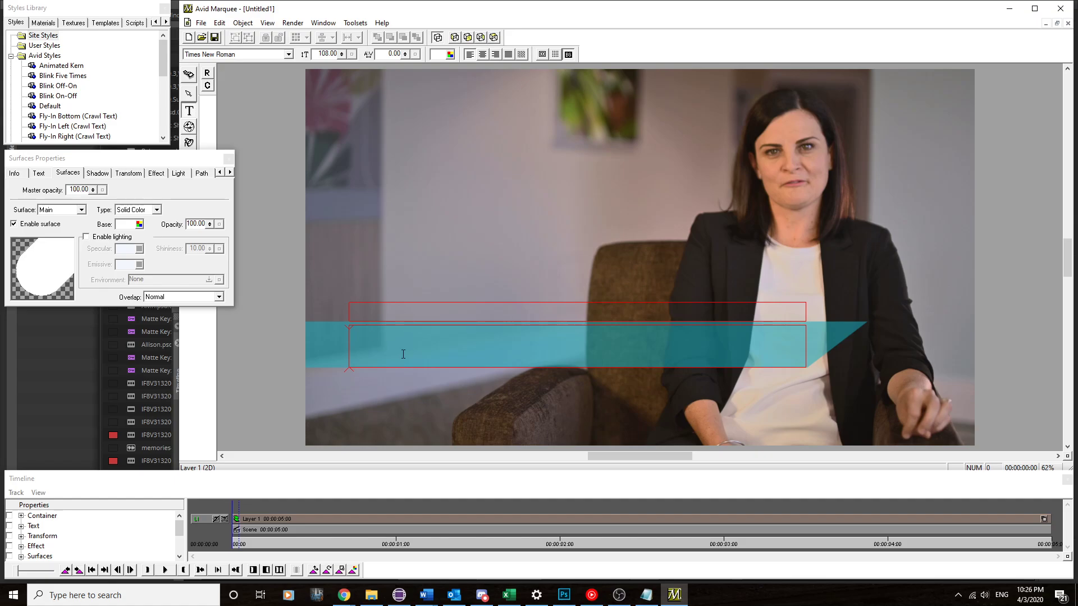
{"action": "key", "text": "alt+Tab"}
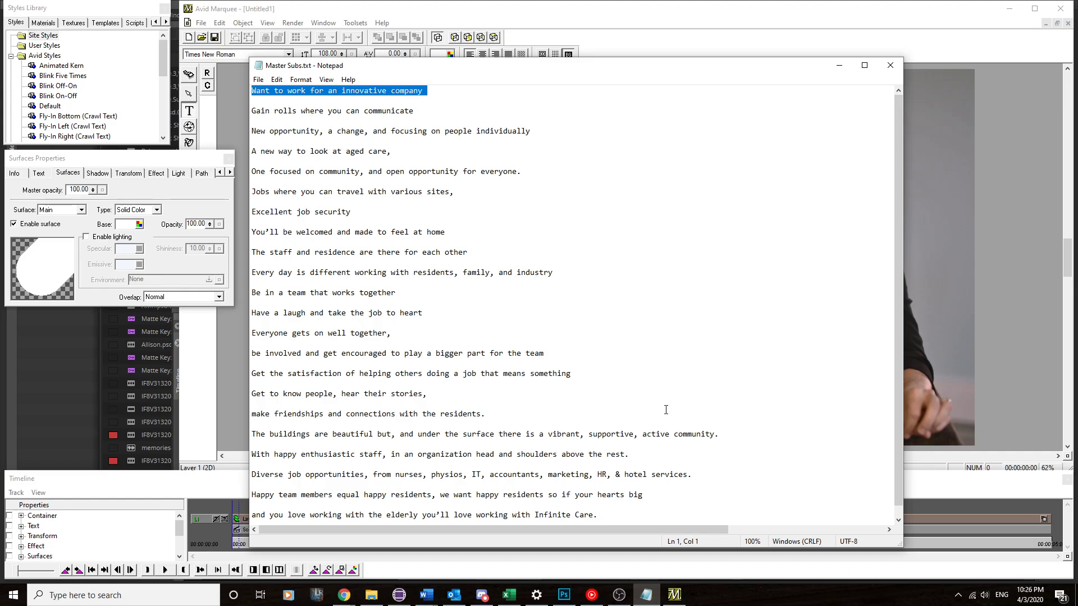
{"action": "left_click_drag", "start_coordinate": [720, 434], "coordinate": [251, 433]}
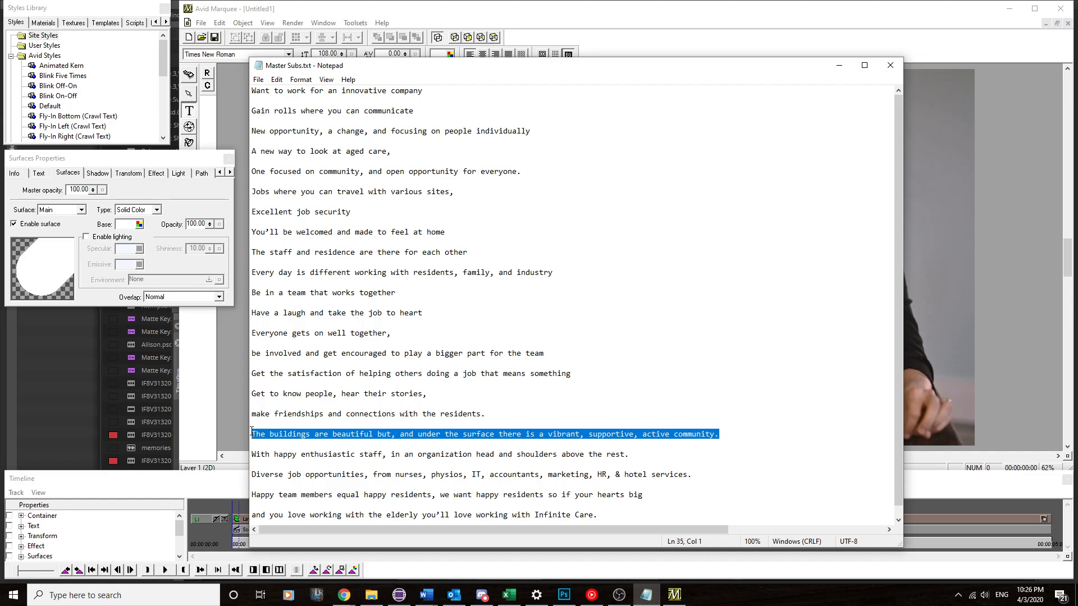
{"action": "key", "text": "alt+Tab"}
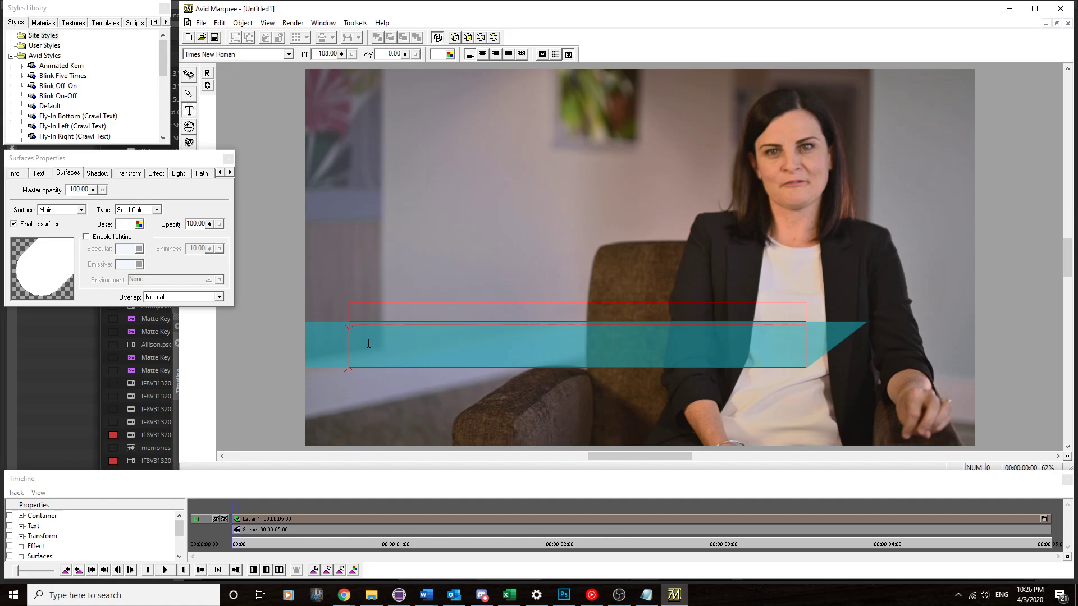
{"action": "key", "text": "ctrl+v"}
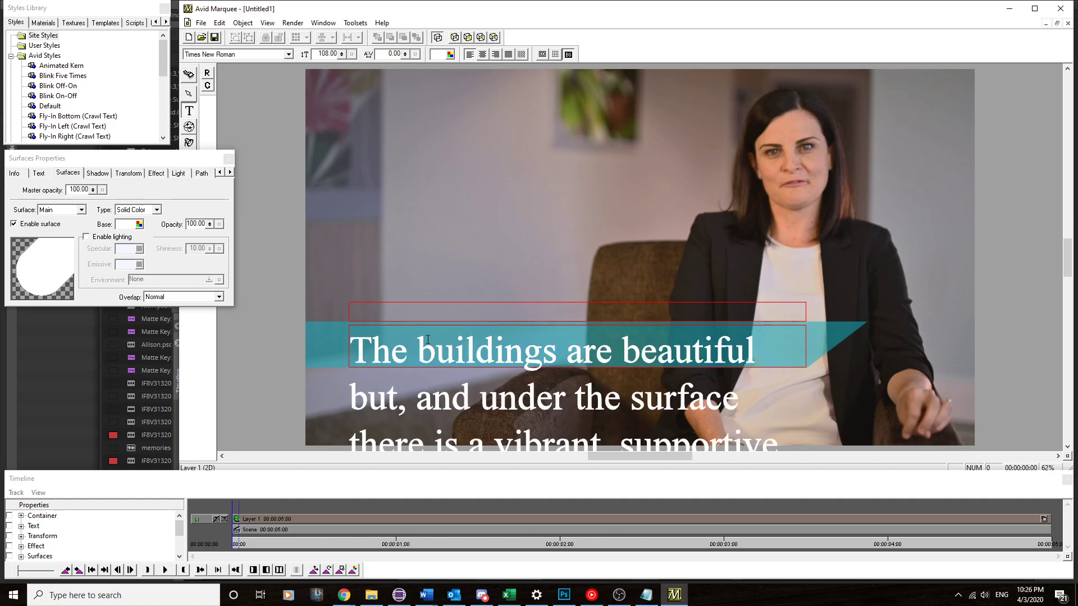
Set all the text in the subtitle box to the FSAlbert-Light font at size 54.
{"action": "left_click", "coordinate": [429, 348]}
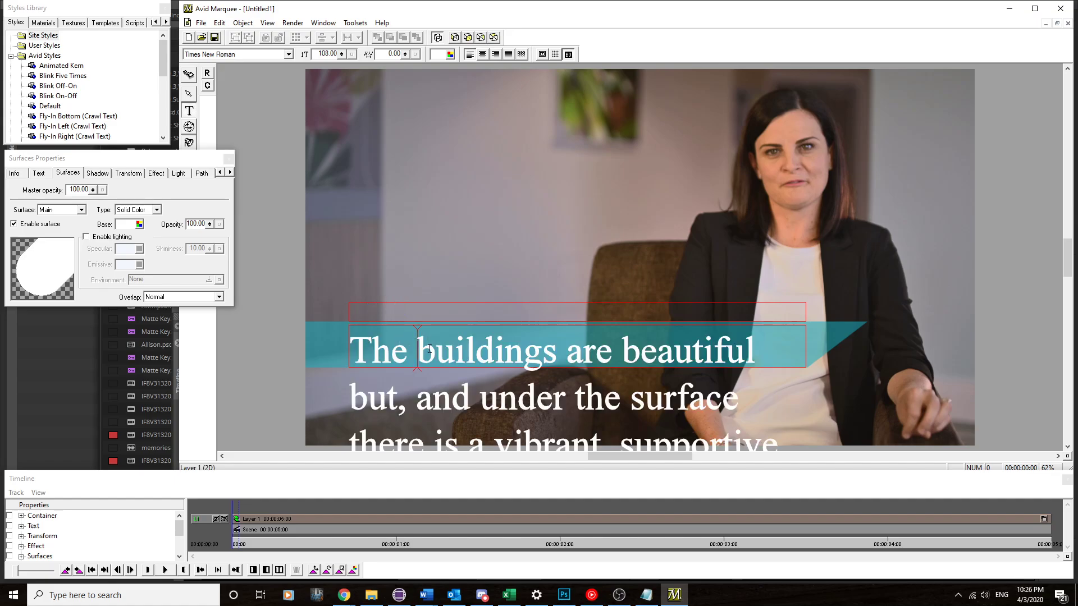
{"action": "left_click", "coordinate": [219, 23]}
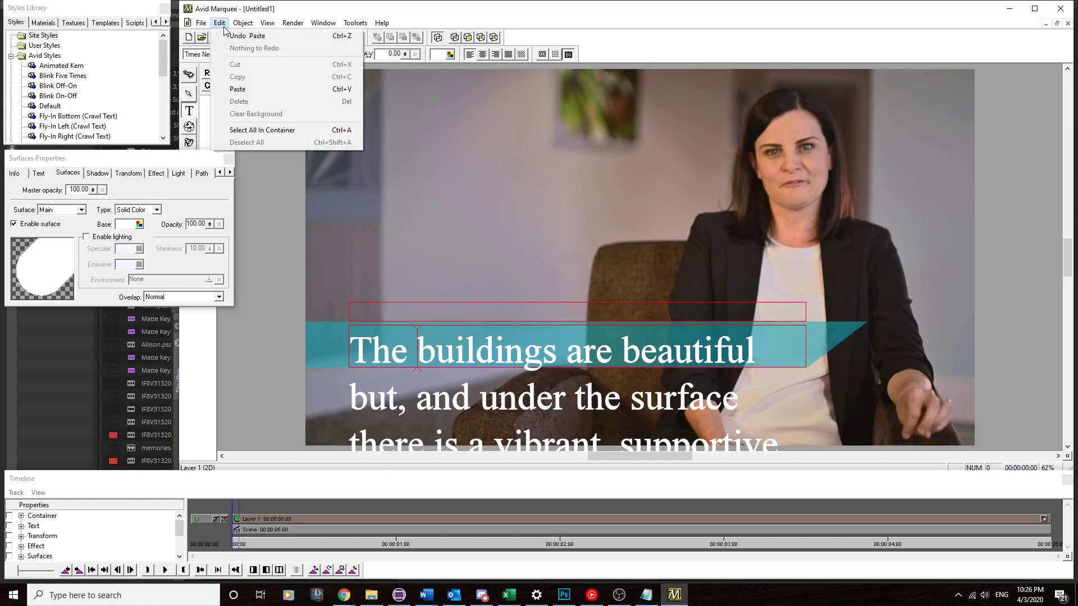
{"action": "left_click", "coordinate": [246, 130]}
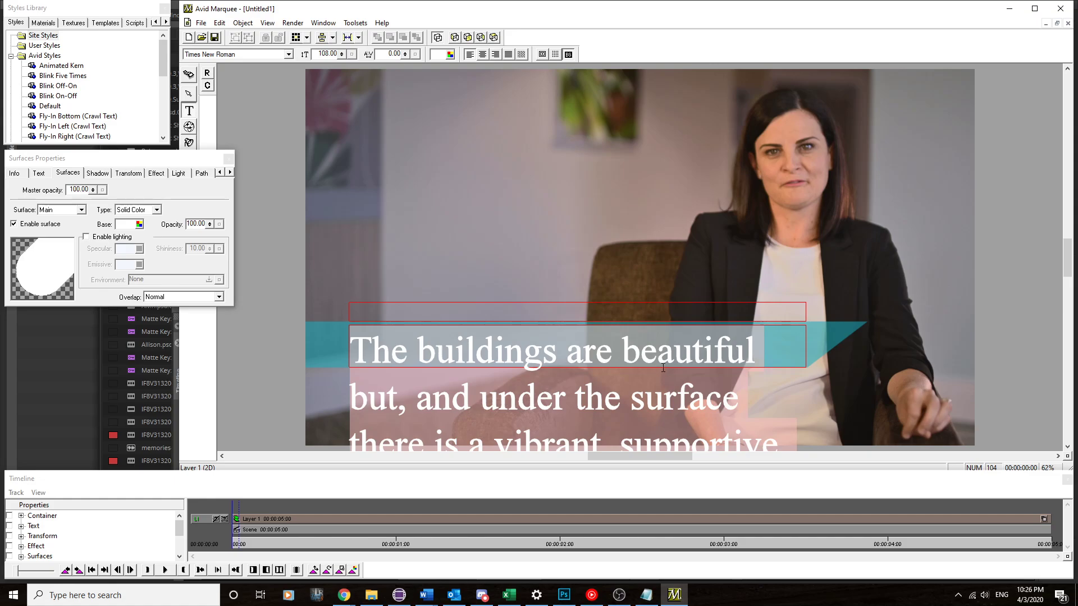
{"action": "left_click", "coordinate": [288, 53]}
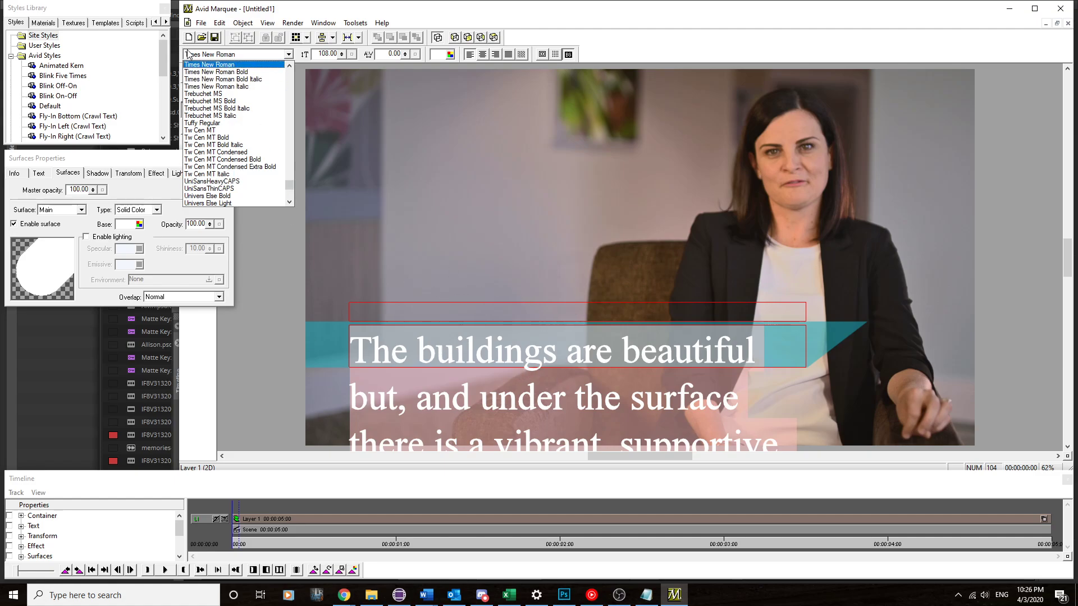
{"action": "left_click_drag", "start_coordinate": [291, 183], "coordinate": [301, 120]}
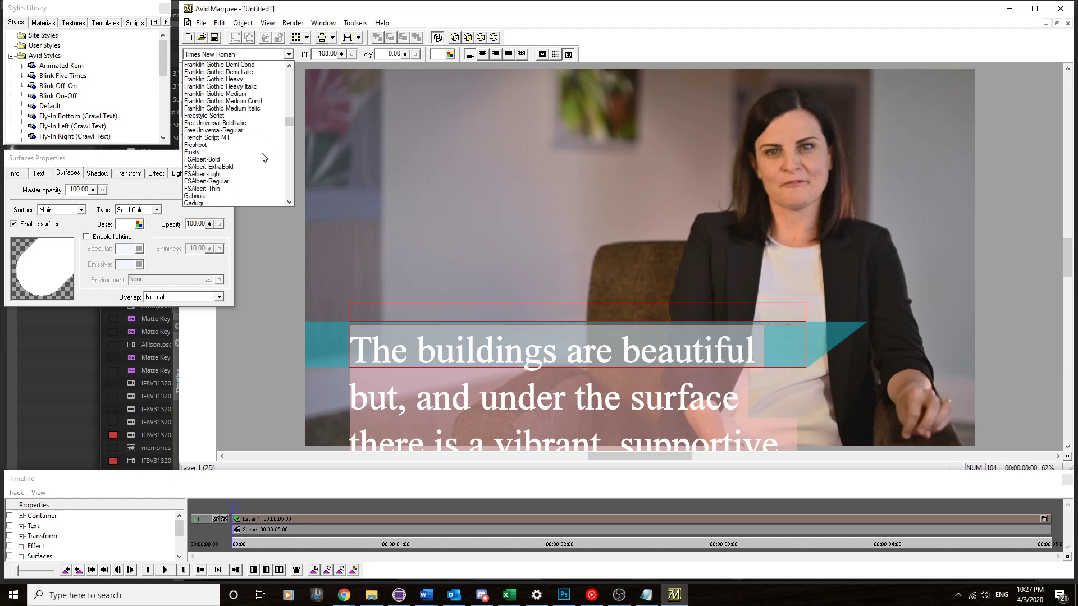
{"action": "left_click", "coordinate": [204, 175]}
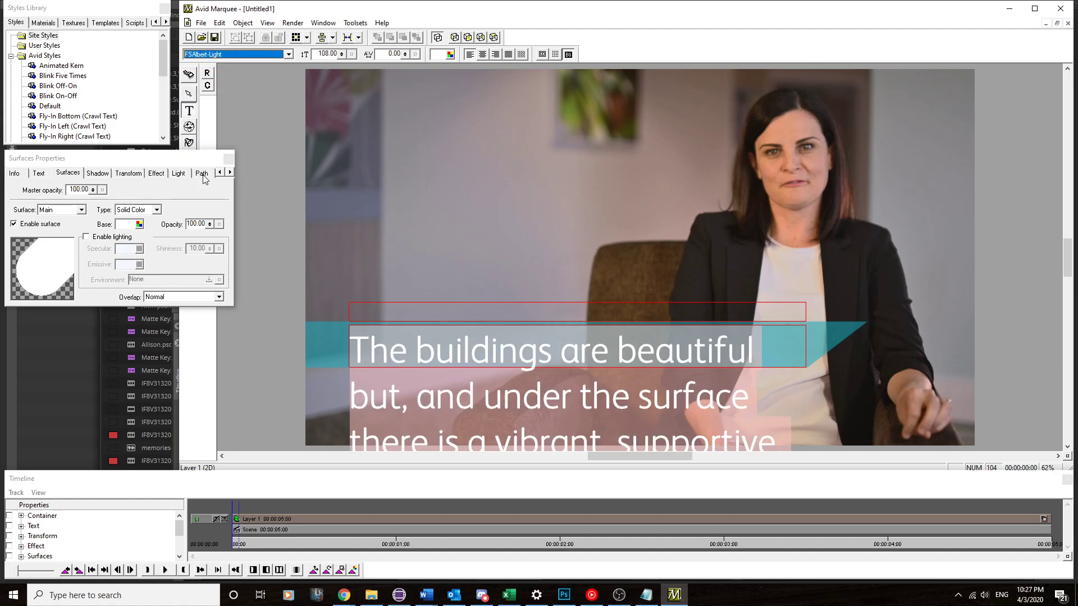
{"action": "left_click", "coordinate": [285, 53]}
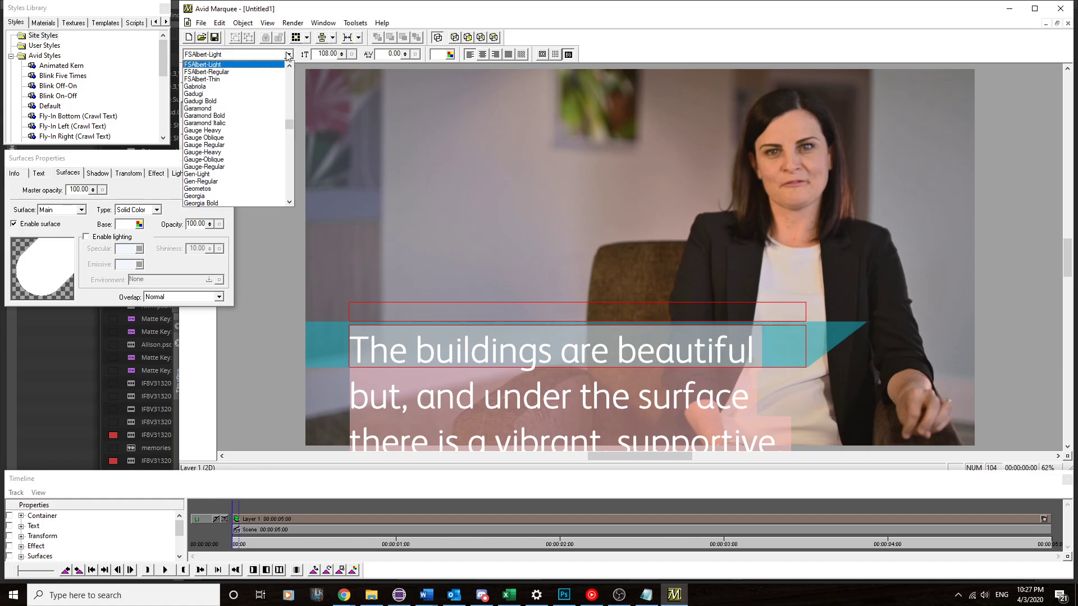
{"action": "left_click", "coordinate": [429, 344]}
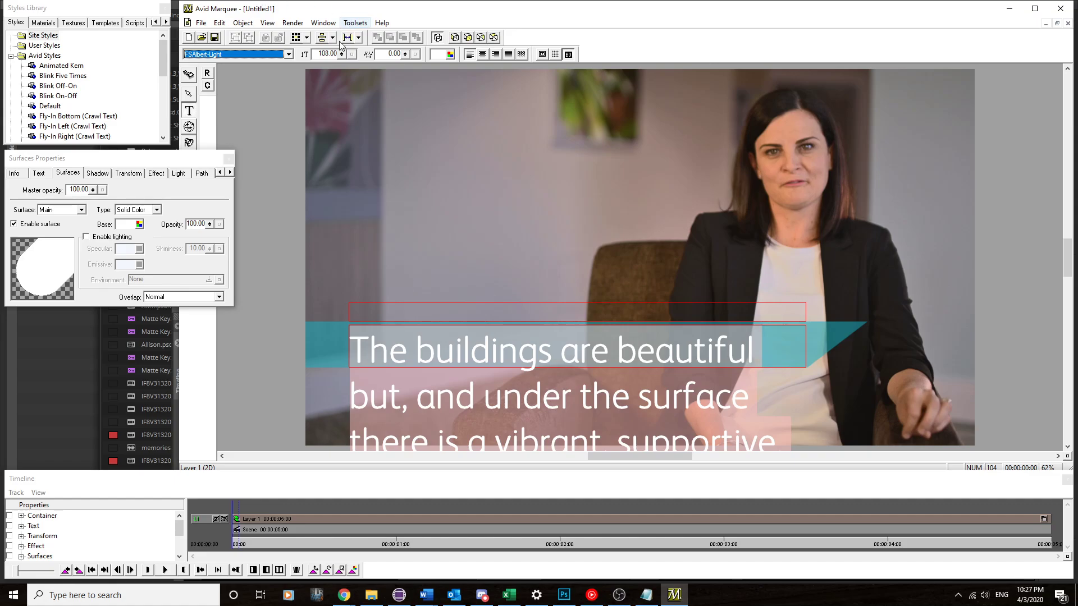
{"action": "left_click_drag", "start_coordinate": [342, 53], "coordinate": [343, 62]}
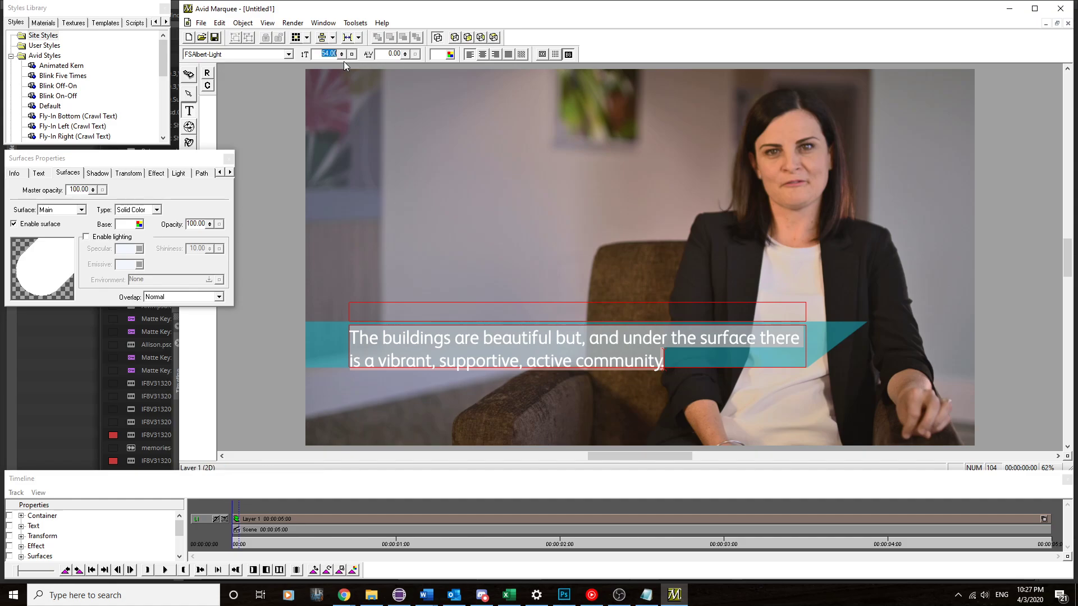
{"action": "left_click", "coordinate": [686, 351]}
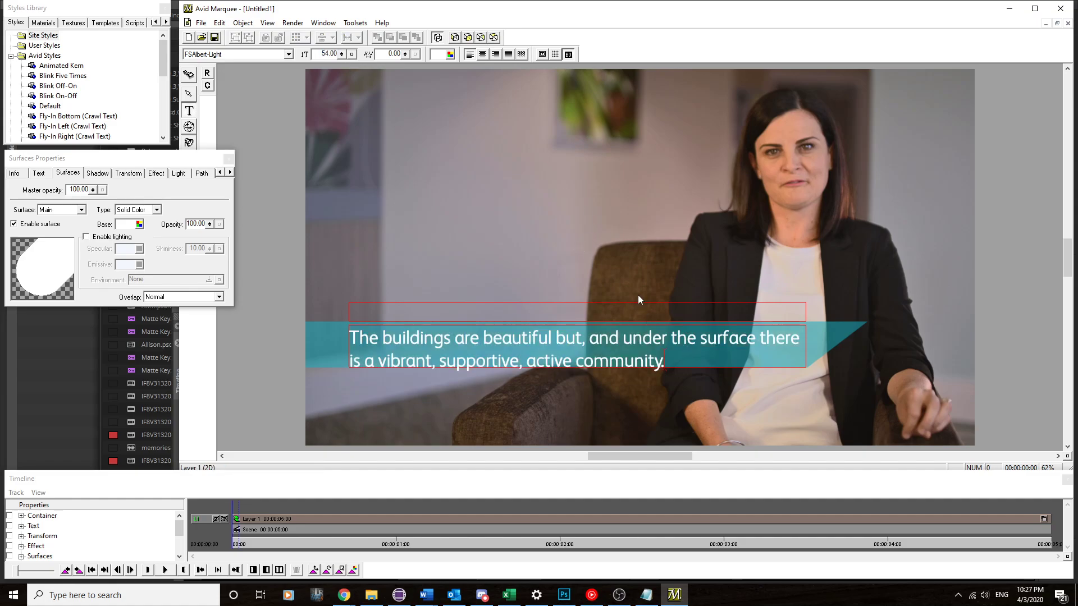
Nudge the subtitle text box up and left within the teal banner, and enlarge it from its lower-right corner.
{"action": "left_click", "coordinate": [189, 94]}
{"action": "left_click_drag", "start_coordinate": [490, 338], "coordinate": [487, 335]}
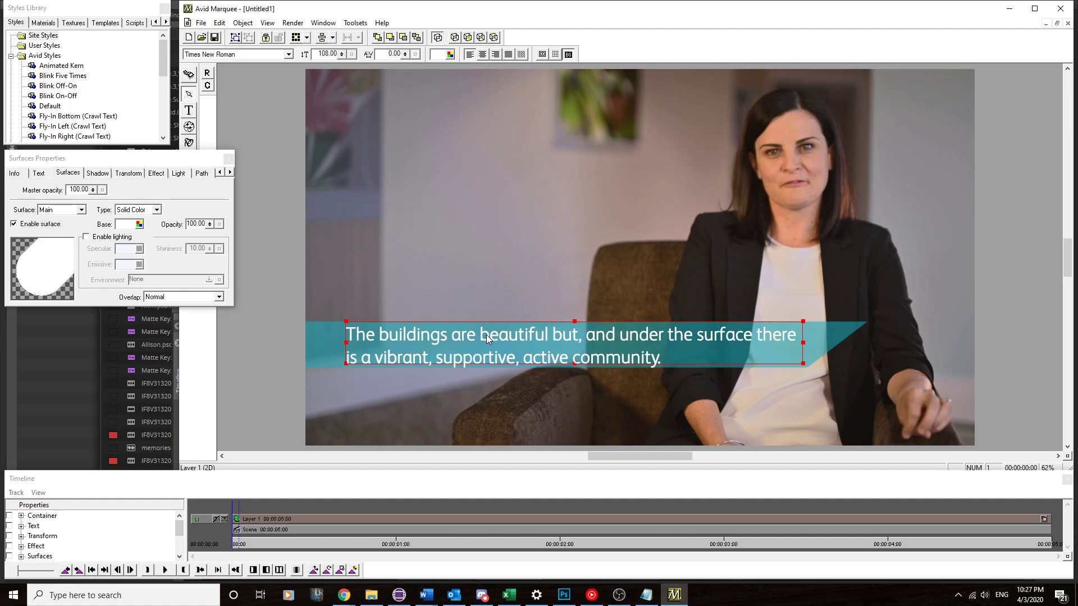
{"action": "left_click_drag", "start_coordinate": [486, 334], "coordinate": [484, 334]}
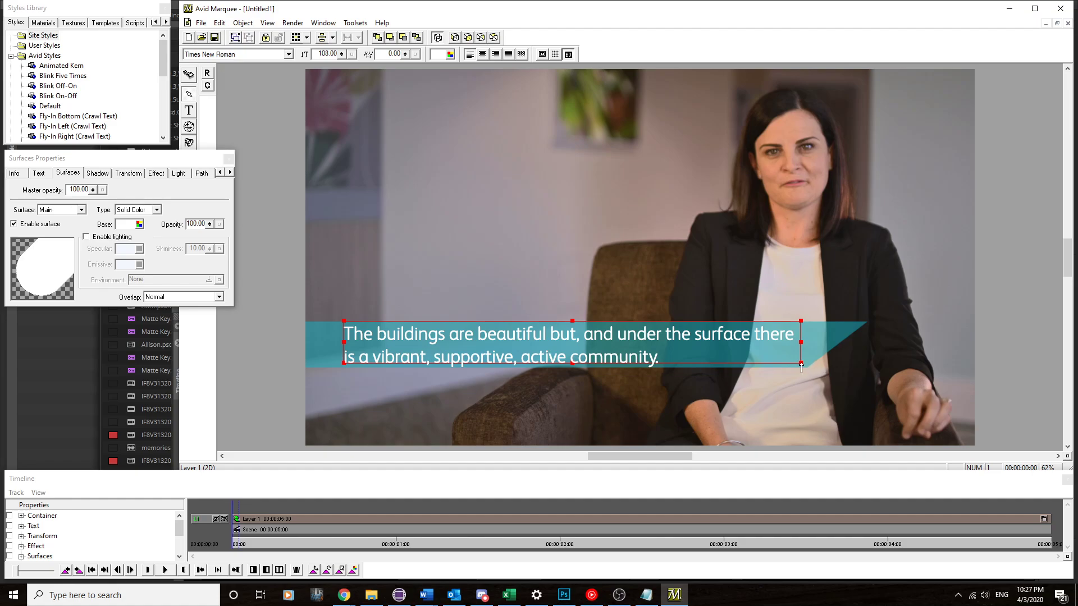
{"action": "mouse_move", "coordinate": [801, 364]}
{"action": "left_mouse_down"}
{"action": "mouse_move", "coordinate": [818, 364]}
{"action": "mouse_move", "coordinate": [809, 370]}
{"action": "left_mouse_up"}
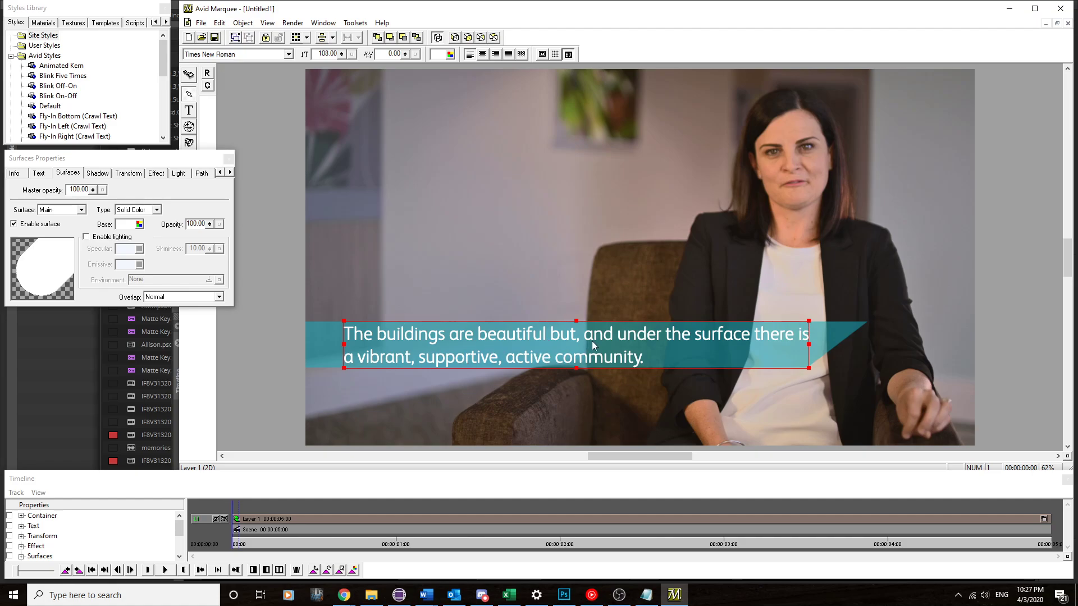
Show the safe-area guides and extend the text box's left edge to about the outer guide.
{"action": "left_click", "coordinate": [542, 55]}
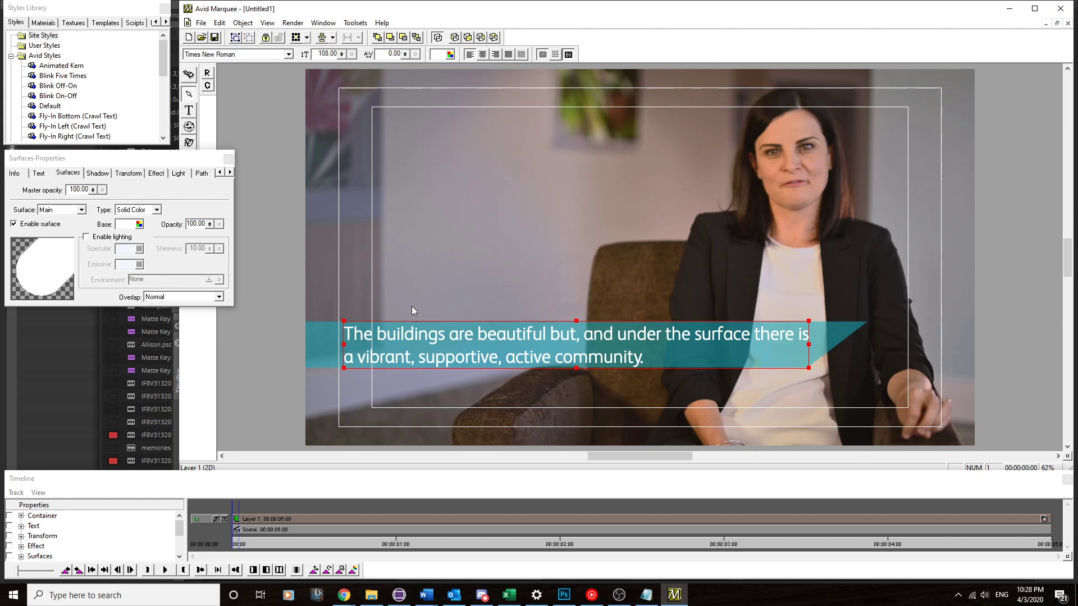
{"action": "left_click_drag", "start_coordinate": [344, 347], "coordinate": [336, 347]}
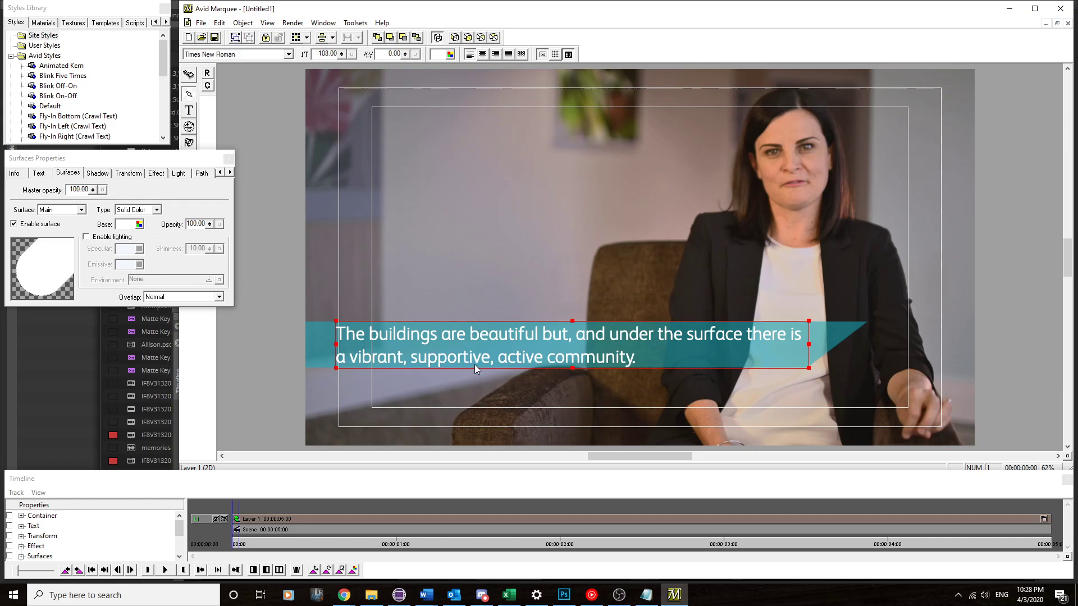
Show the Info properties of the subtitle text box and rename it Text Box 1.
{"action": "left_click", "coordinate": [189, 111]}
{"action": "left_click", "coordinate": [520, 307]}
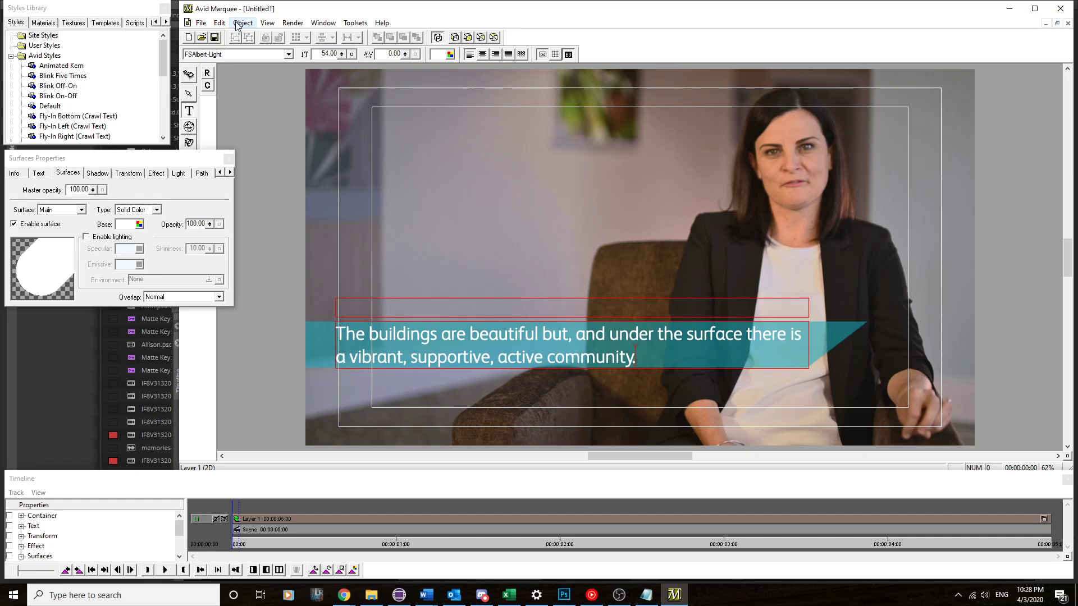
{"action": "left_click", "coordinate": [317, 23]}
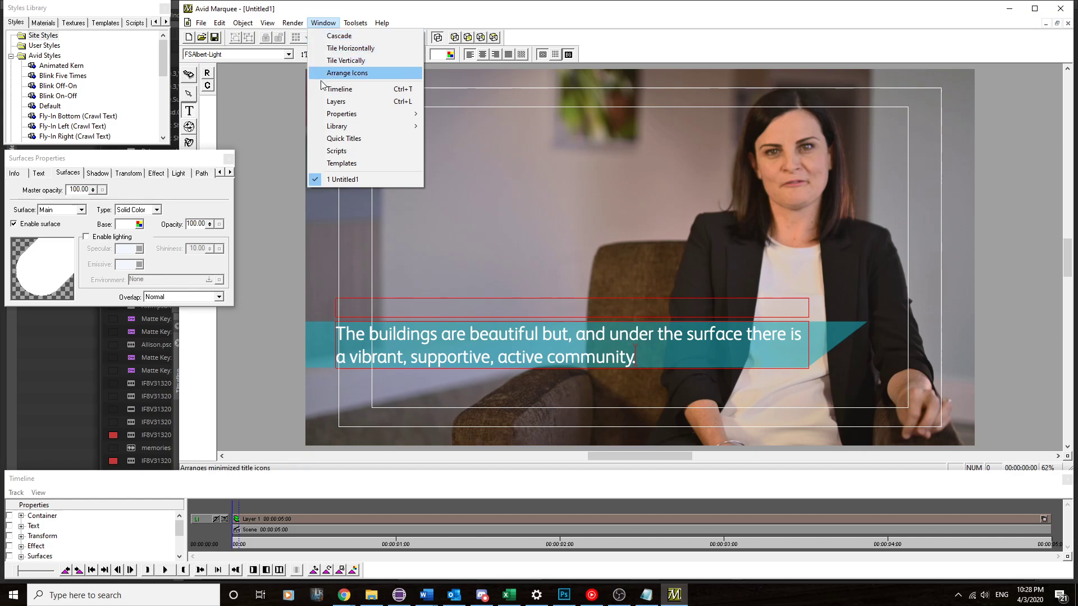
{"action": "mouse_move", "coordinate": [331, 114]}
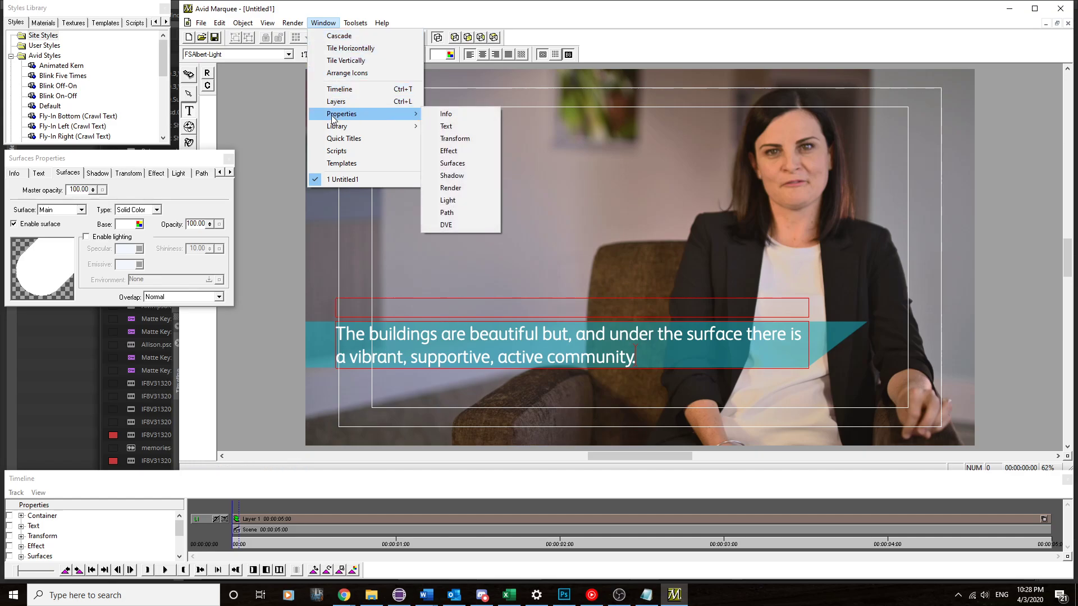
{"action": "left_click", "coordinate": [459, 114]}
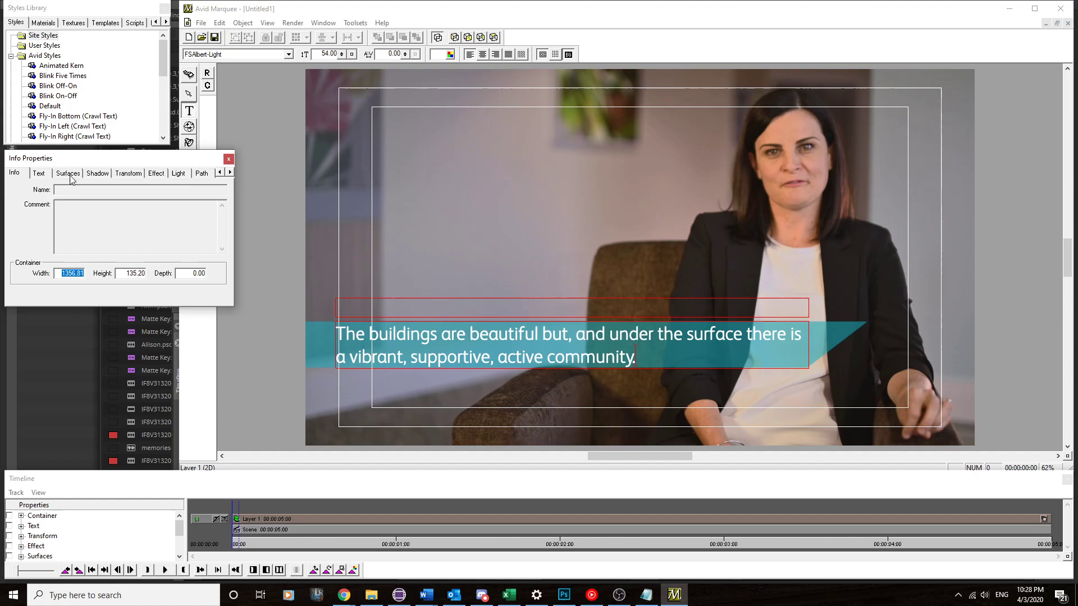
{"action": "left_click", "coordinate": [188, 94]}
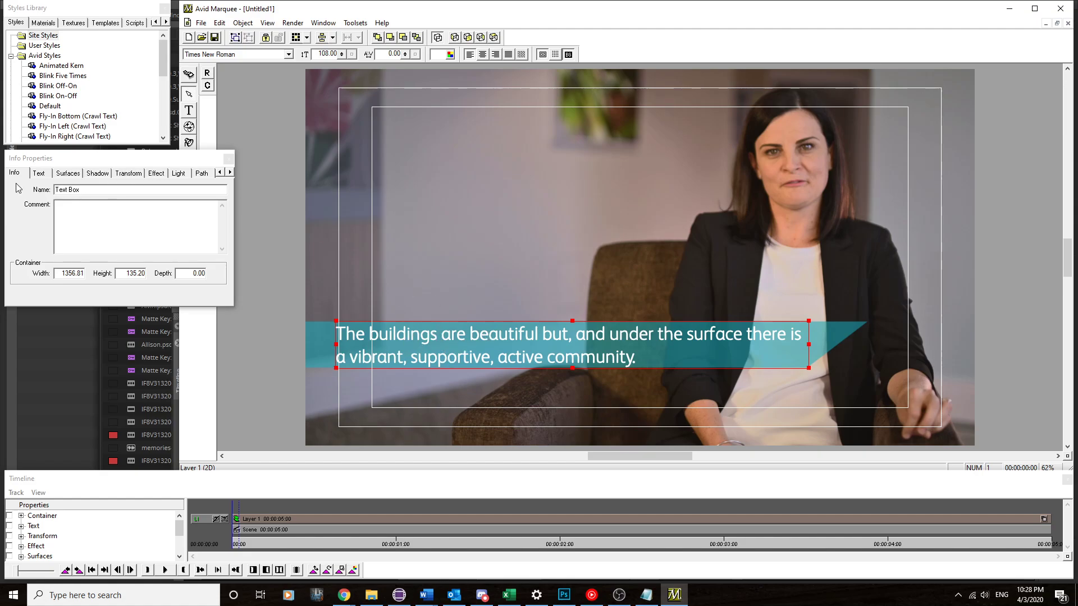
{"action": "left_click", "coordinate": [83, 189]}
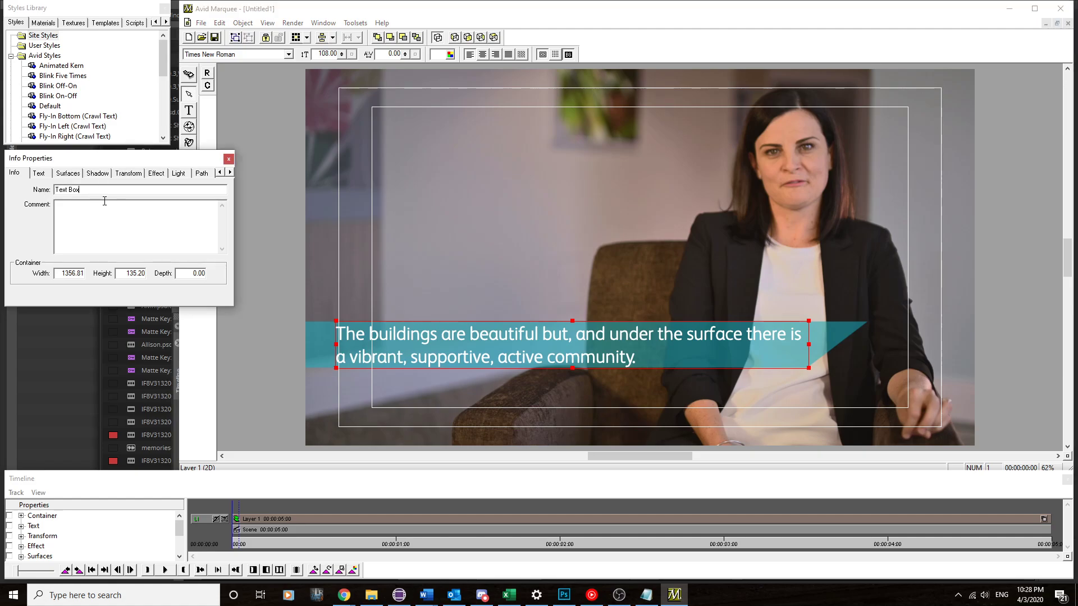
{"action": "type", "text": "1"}
Generate titles with AutoTitler from Master Subs.txt, starting at title number 1, and look over the list of open titles.
{"action": "left_click", "coordinate": [203, 25]}
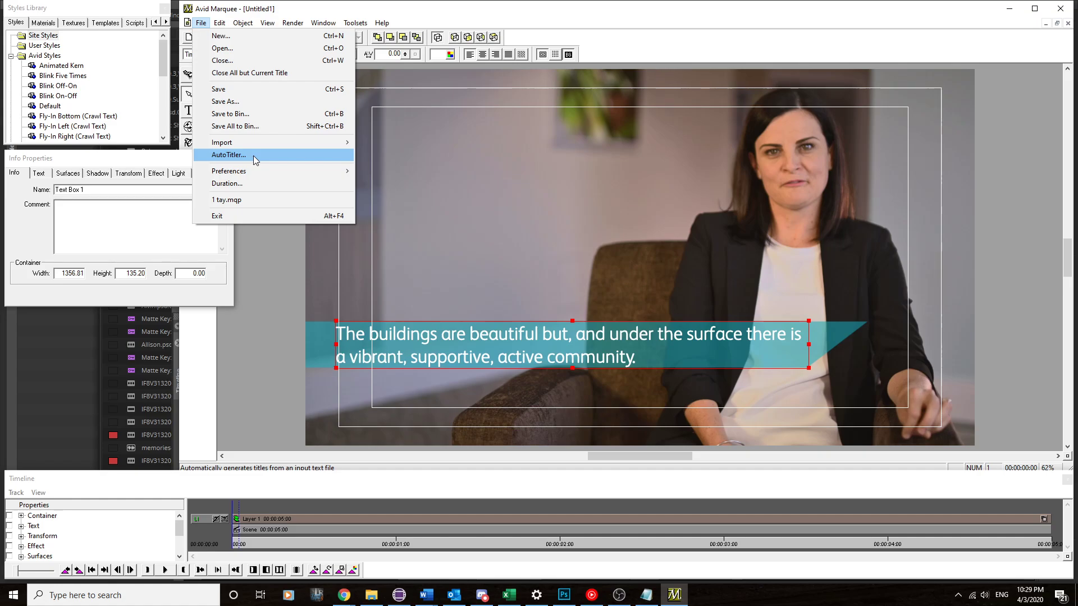
{"action": "left_click", "coordinate": [254, 155]}
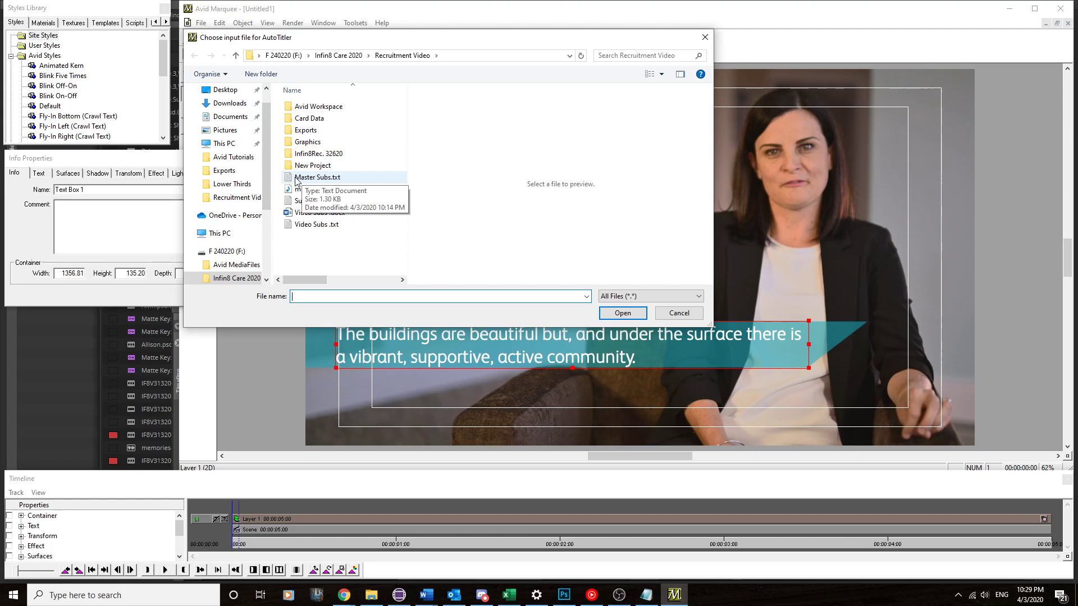
{"action": "left_click", "coordinate": [321, 177]}
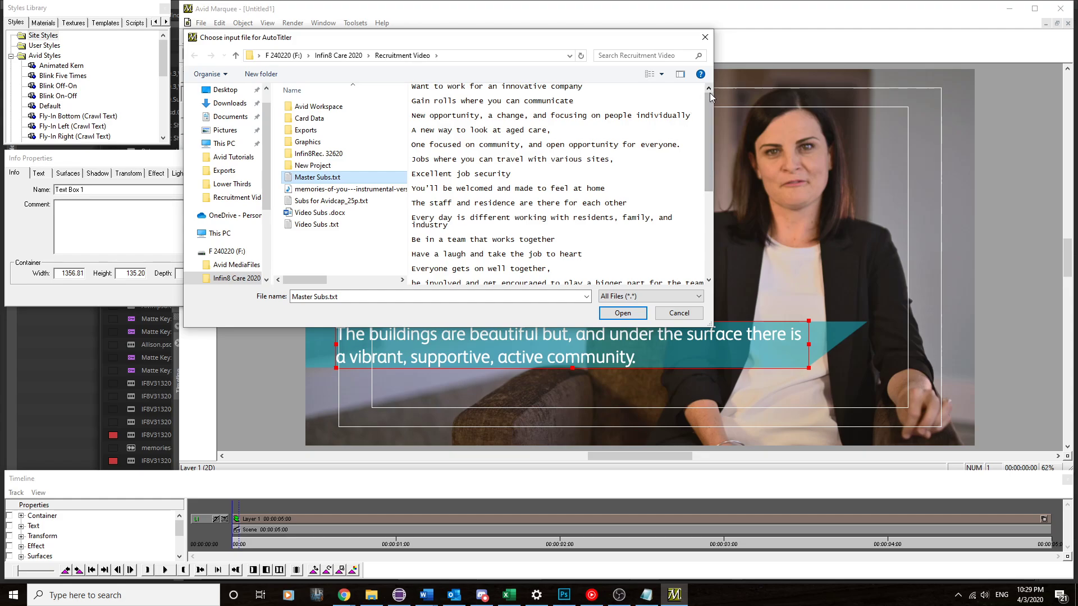
{"action": "left_click_drag", "start_coordinate": [709, 93], "coordinate": [705, 162]}
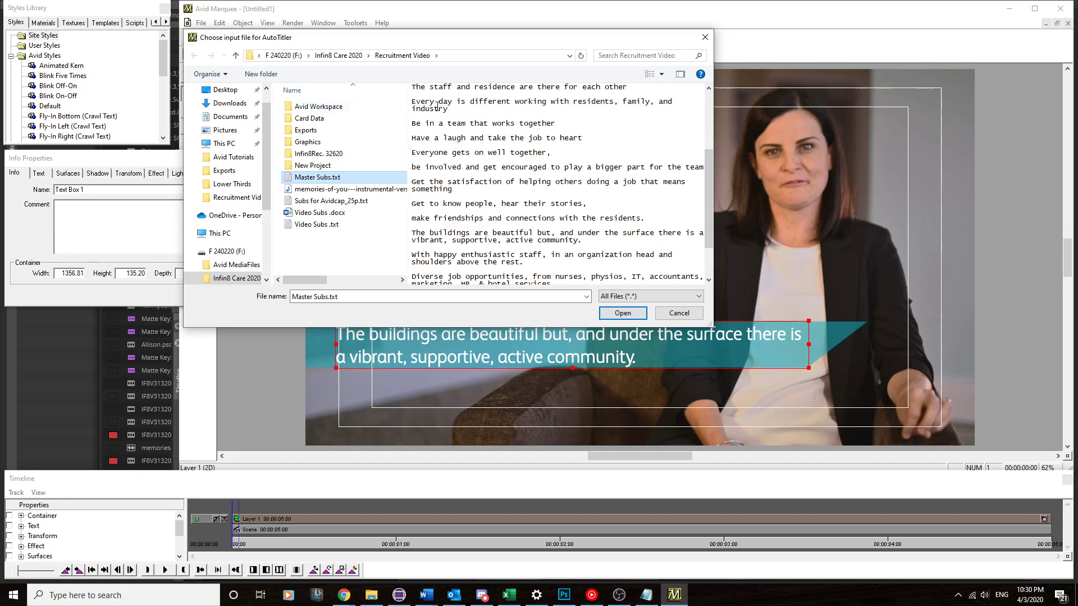
{"action": "left_click", "coordinate": [623, 313]}
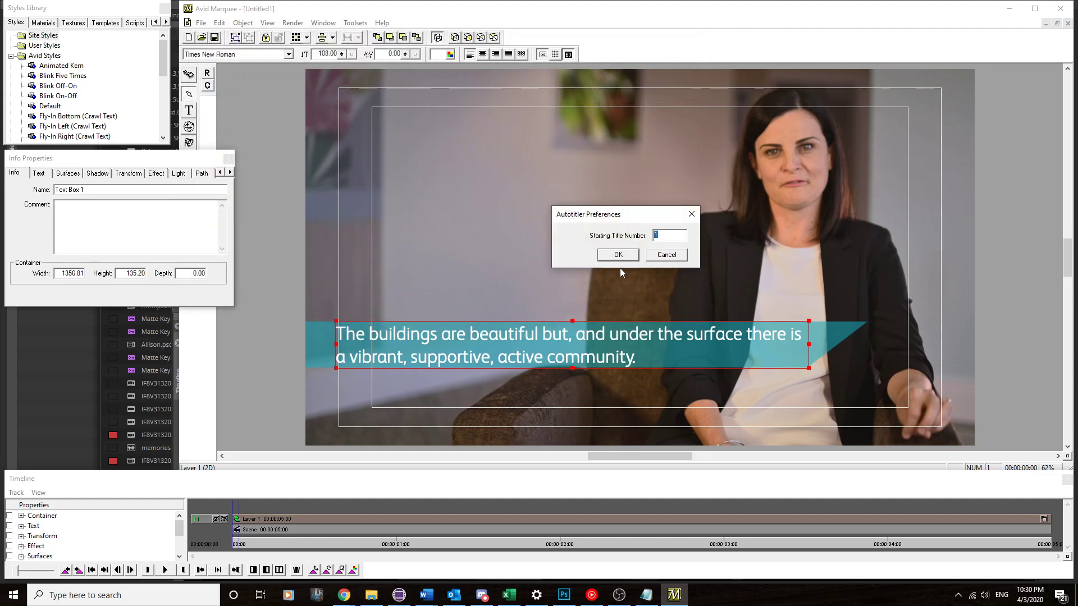
{"action": "left_click", "coordinate": [618, 256]}
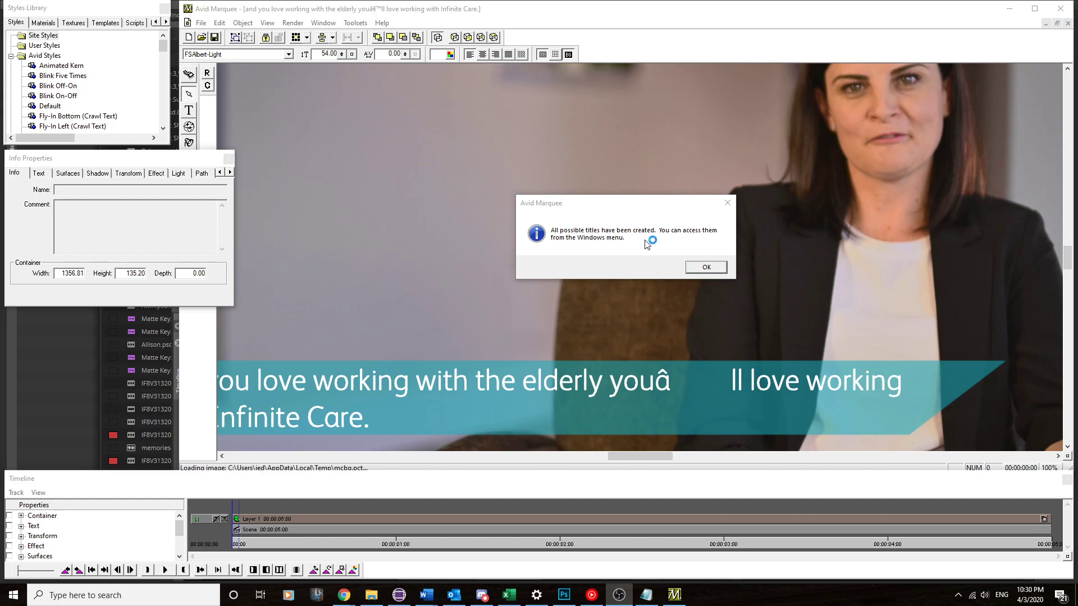
{"action": "left_click", "coordinate": [705, 268]}
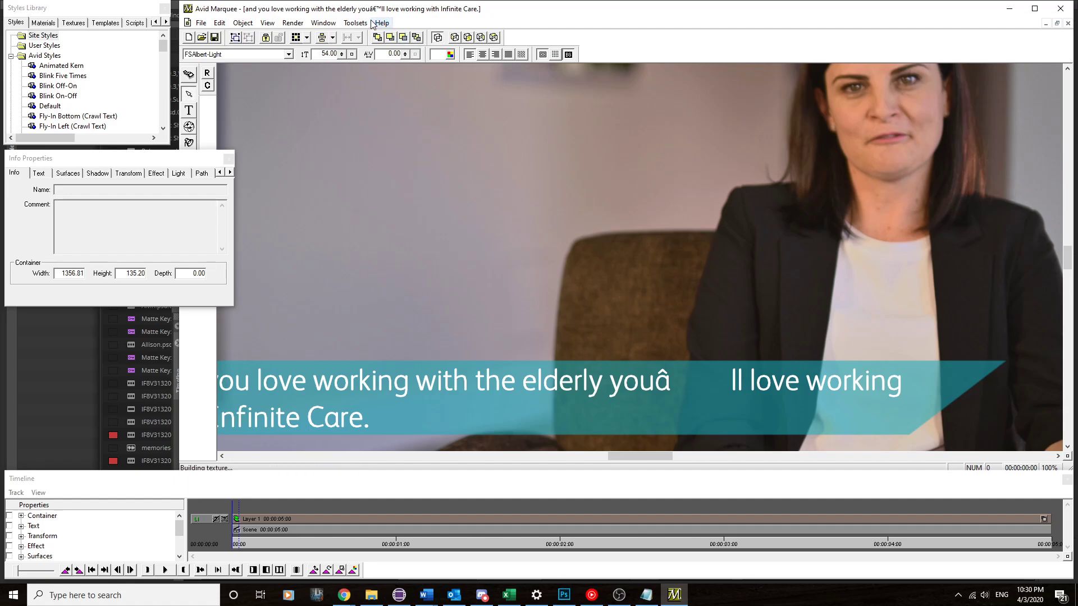
{"action": "left_click", "coordinate": [328, 23]}
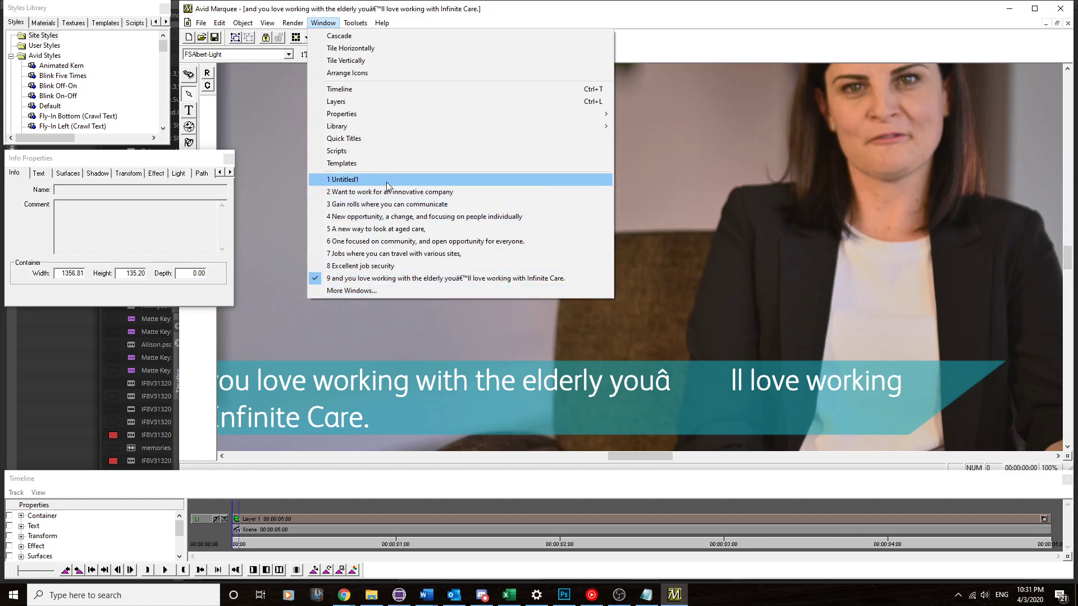
{"action": "left_click", "coordinate": [535, 17]}
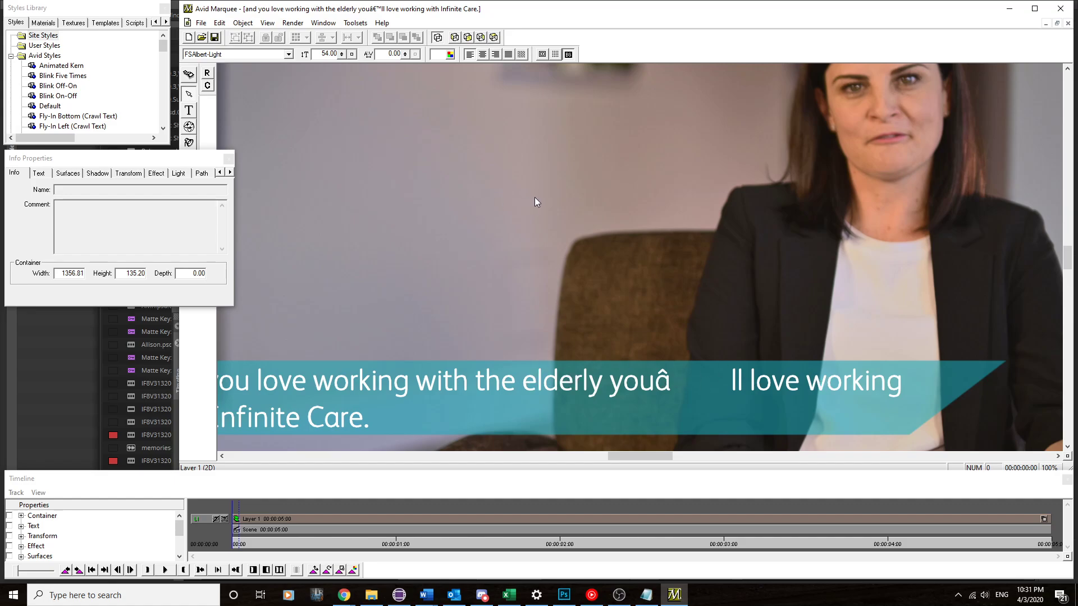
Save all titles to the Recruitment Video 1 Bin2 bin, naming the first title 1.
{"action": "left_click", "coordinate": [202, 24]}
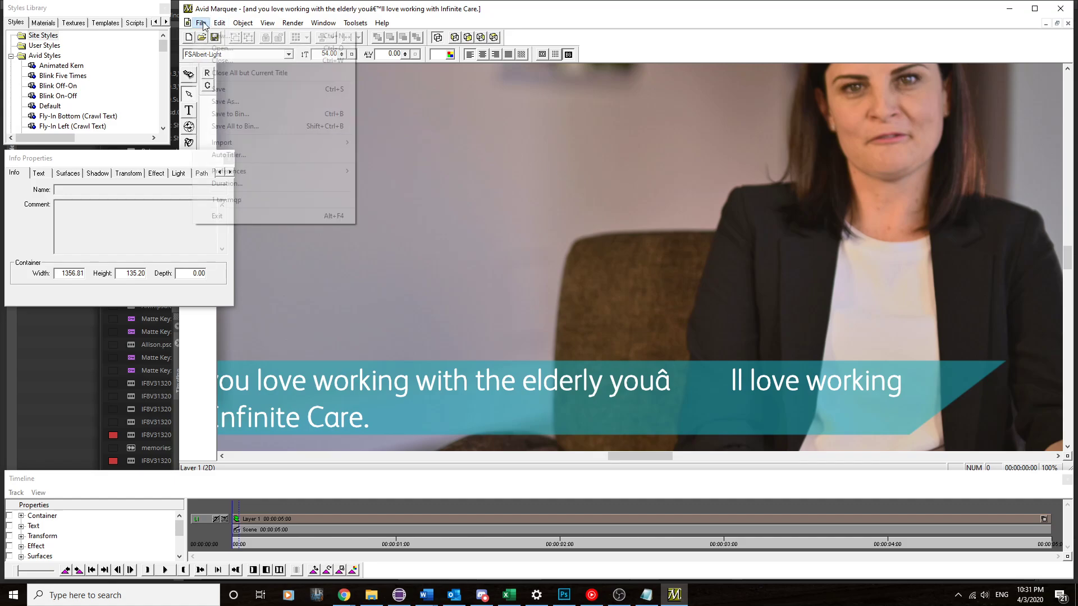
{"action": "left_click", "coordinate": [226, 127]}
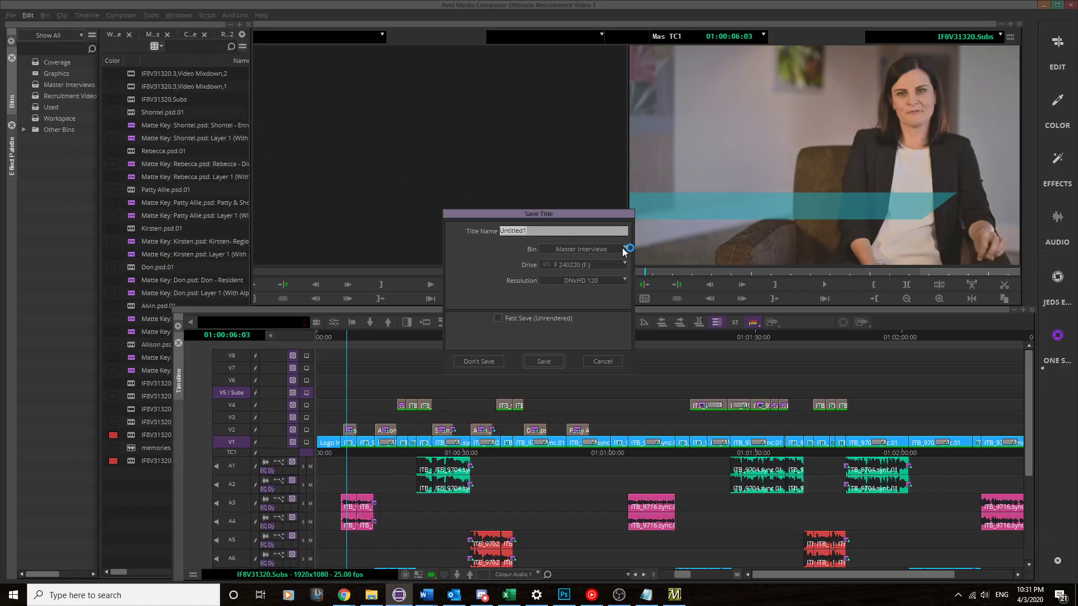
{"action": "left_click", "coordinate": [530, 230]}
{"action": "double_click", "coordinate": [530, 230]}
{"action": "key", "text": "BackSpace"}
{"action": "left_click", "coordinate": [573, 248]}
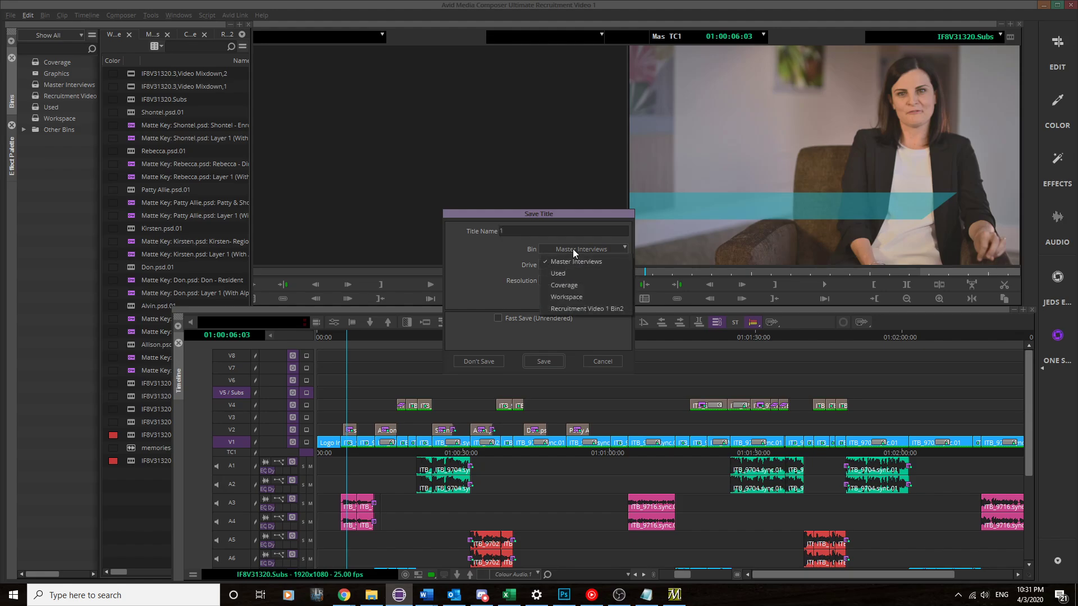
{"action": "left_click", "coordinate": [579, 306]}
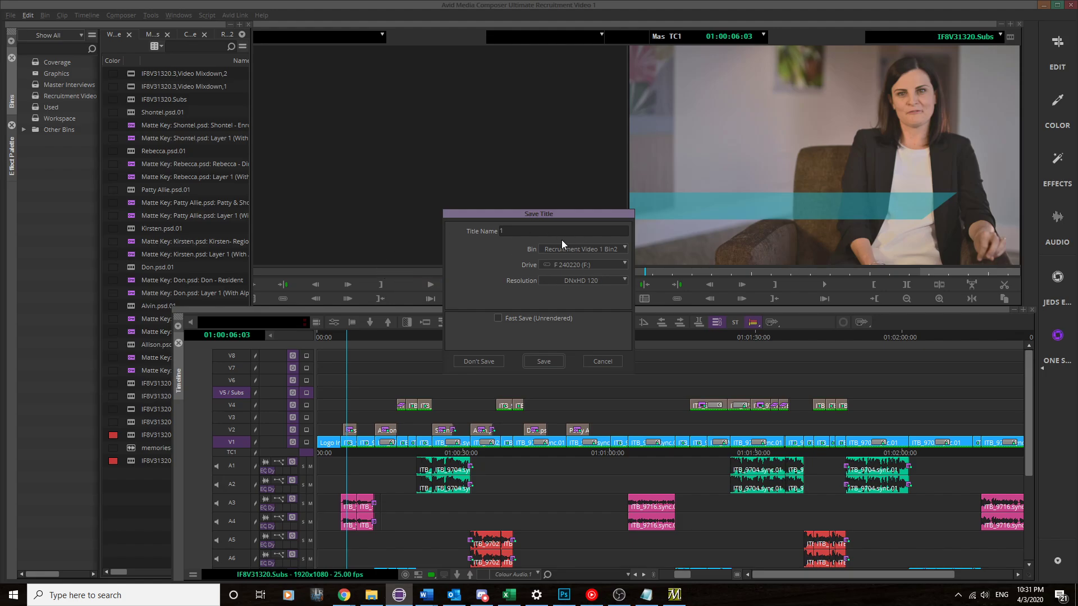
{"action": "left_click", "coordinate": [547, 361]}
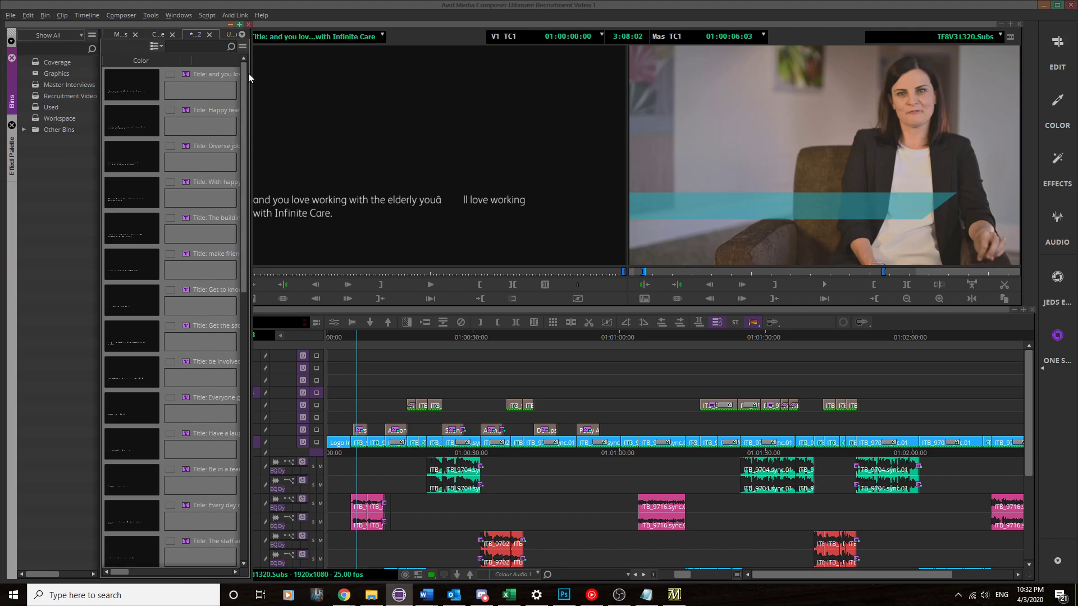
Browse the saved titles in the bin and preview several of them, including Title: 1, in the source monitor.
{"action": "left_click_drag", "start_coordinate": [244, 78], "coordinate": [258, 208]}
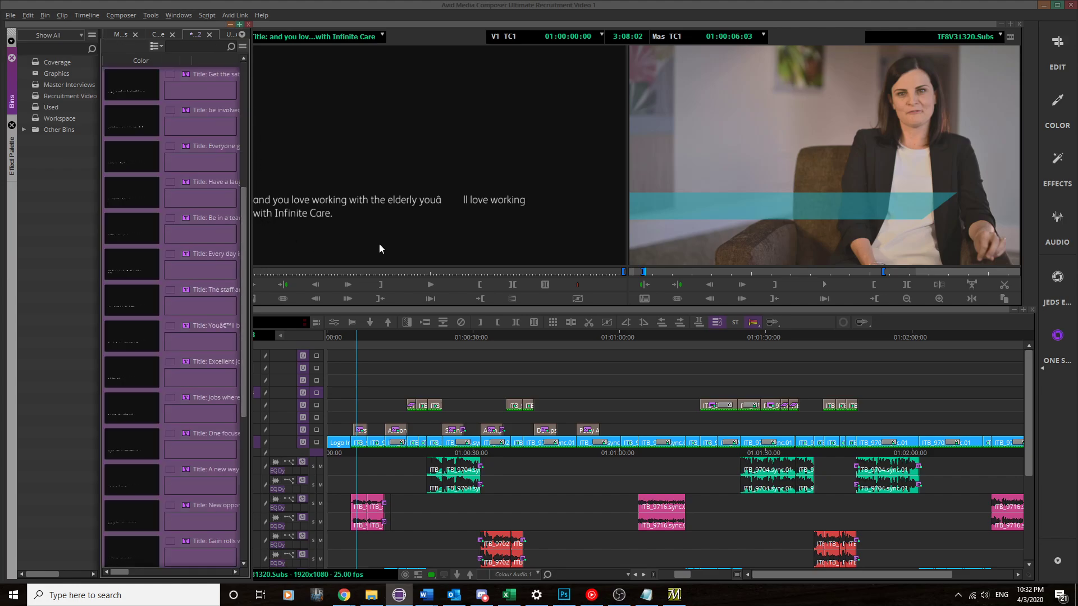
{"action": "left_click", "coordinate": [330, 270]}
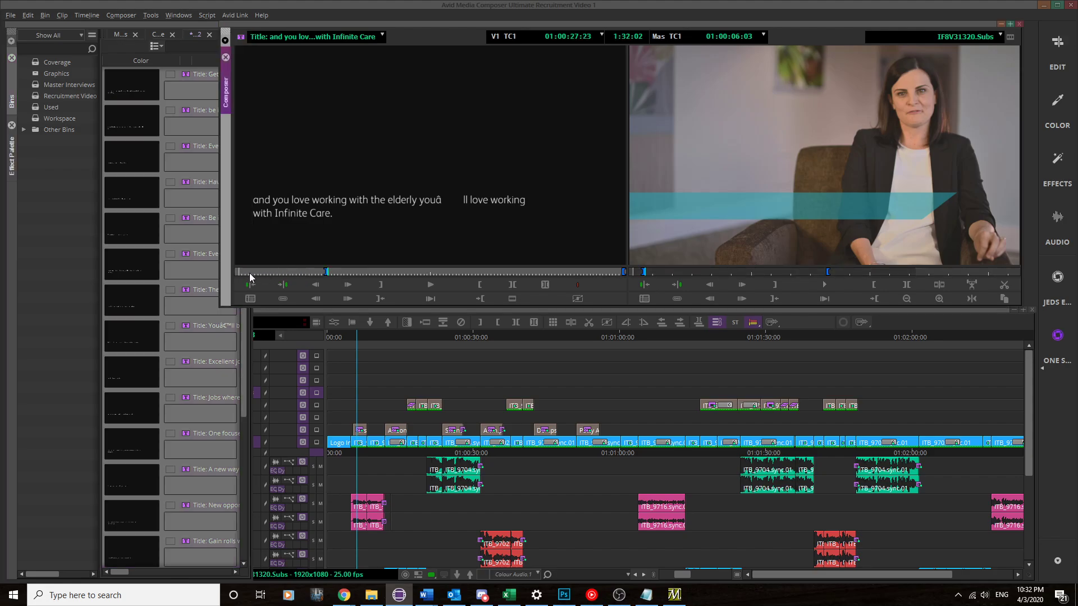
{"action": "left_click", "coordinate": [123, 262]}
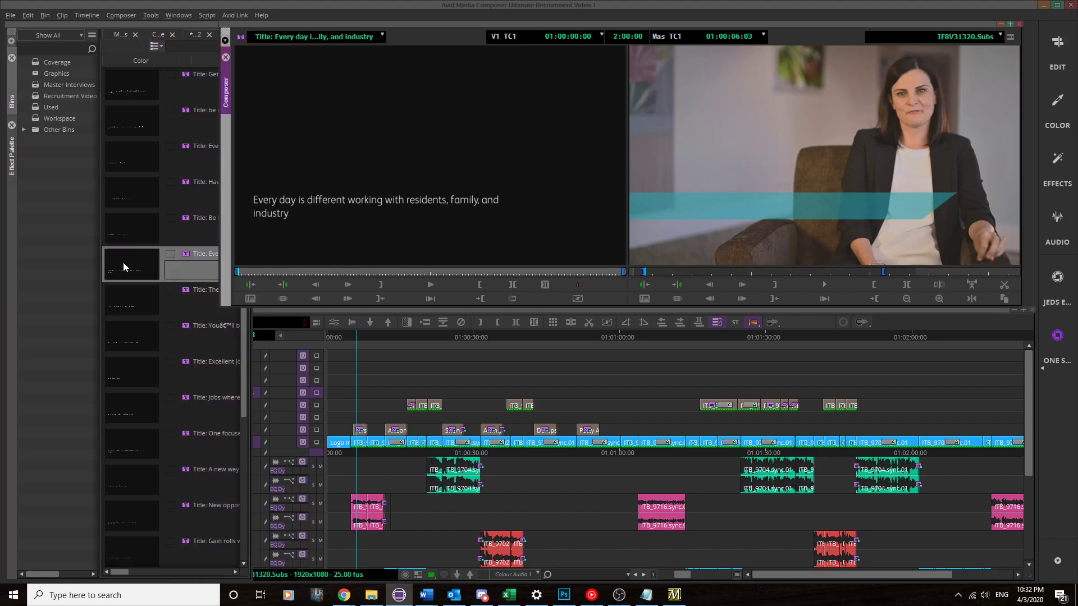
{"action": "left_click", "coordinate": [127, 328]}
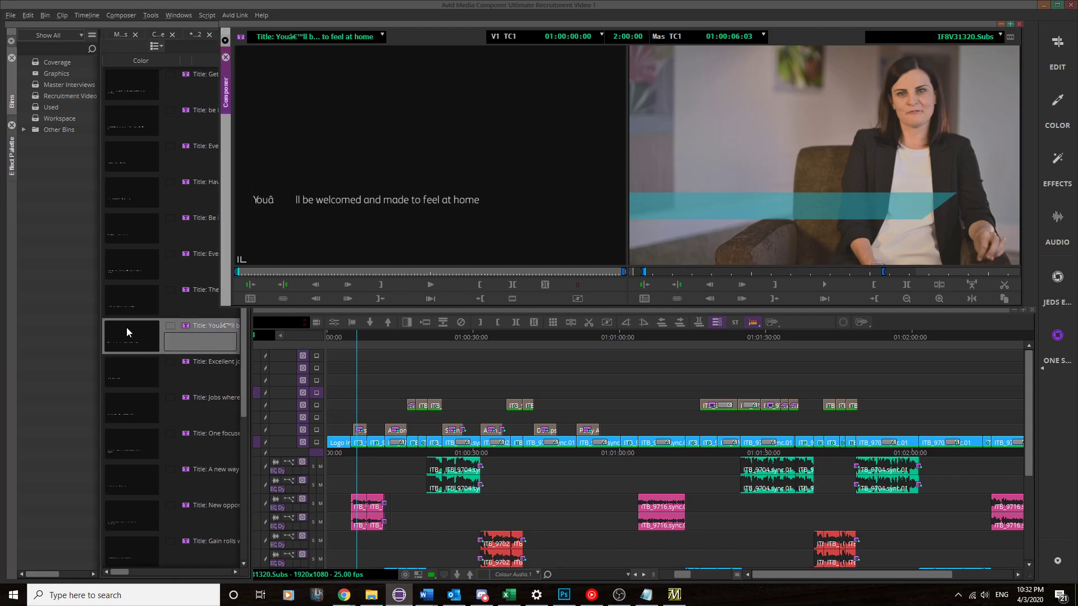
{"action": "left_click", "coordinate": [122, 376]}
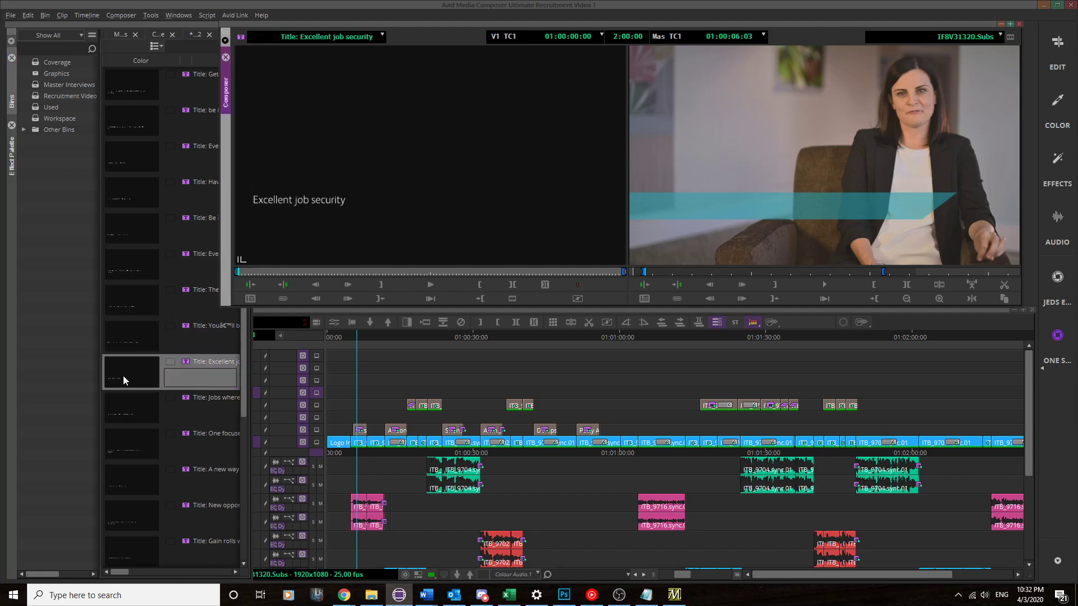
{"action": "left_click", "coordinate": [124, 409]}
{"action": "left_click", "coordinate": [133, 447]}
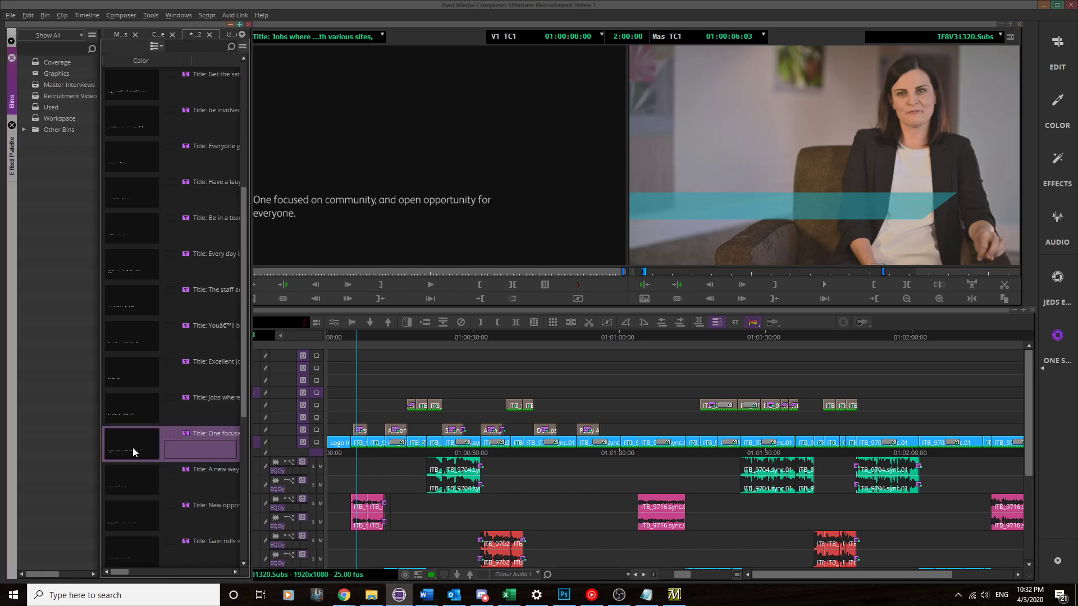
{"action": "left_click", "coordinate": [137, 483]}
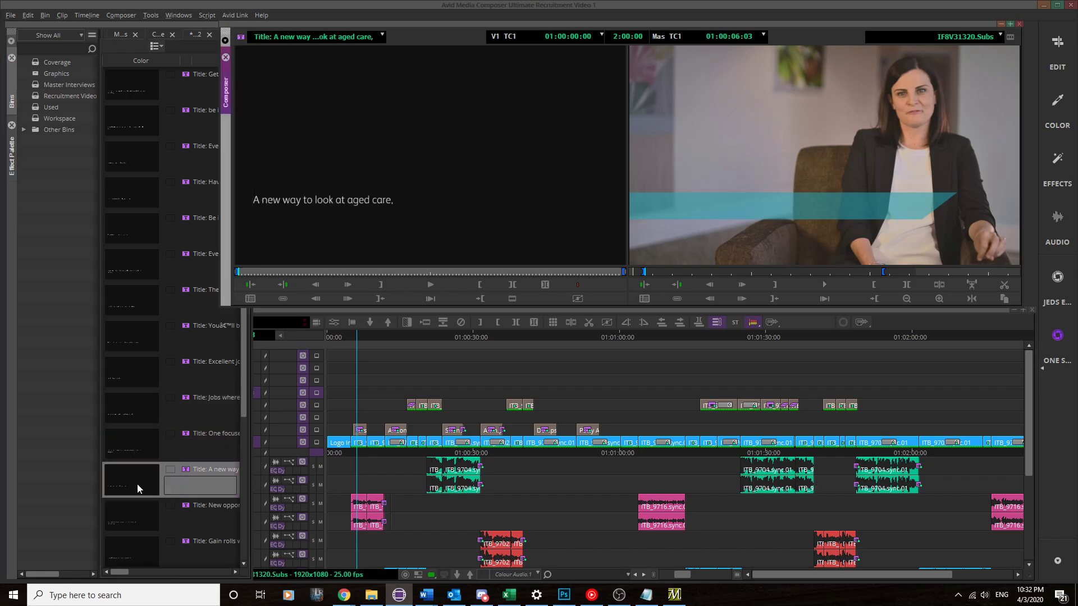
{"action": "left_click", "coordinate": [136, 510]}
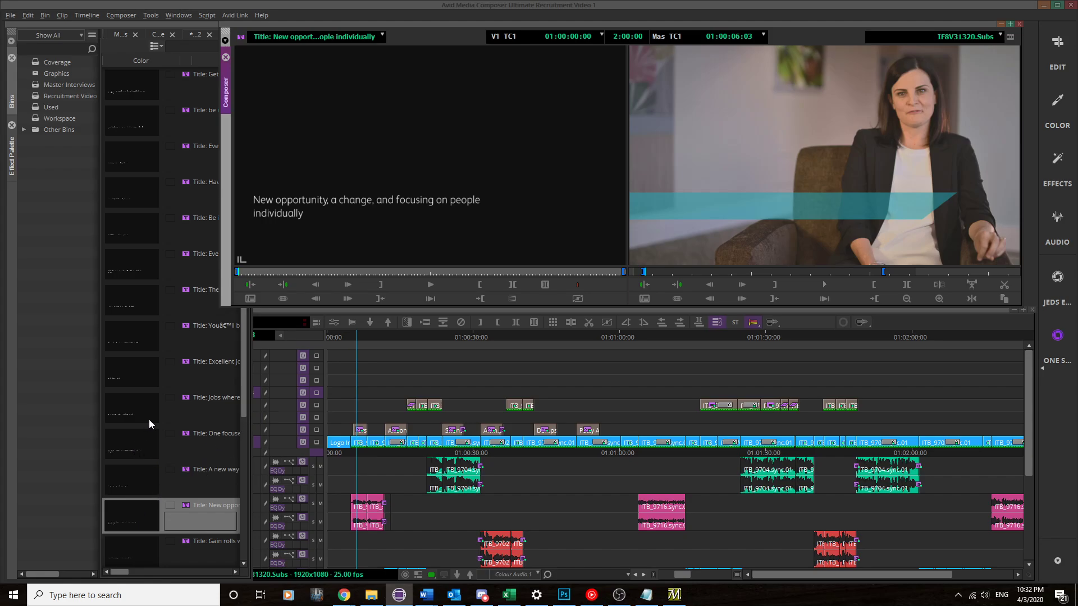
{"action": "left_click", "coordinate": [126, 419]}
{"action": "scroll", "coordinate": [143, 426], "scroll_direction": "down", "scroll_amount": 3}
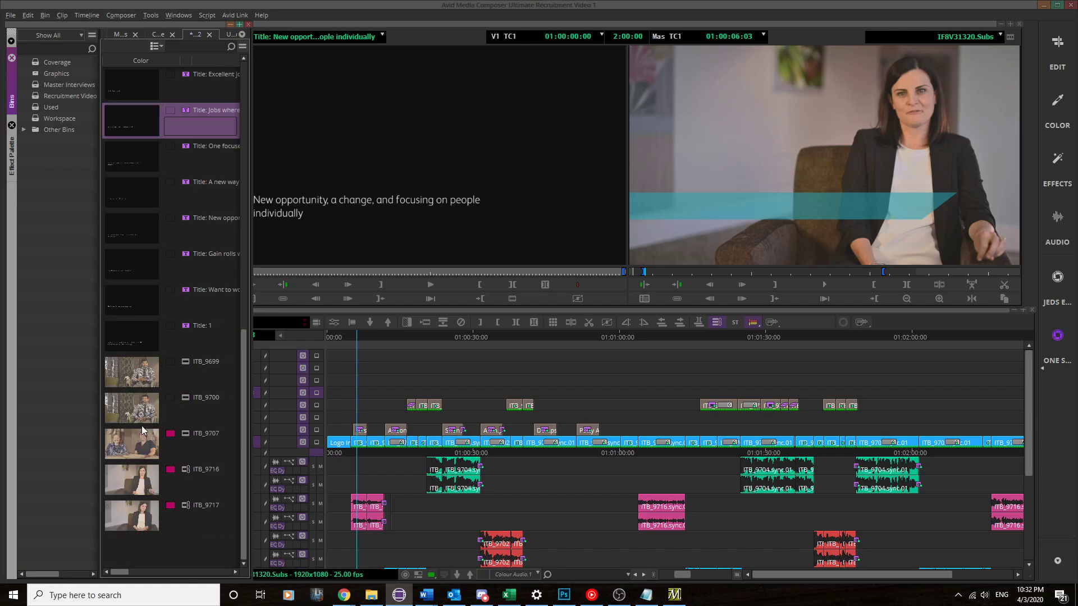
{"action": "scroll", "coordinate": [142, 427], "scroll_direction": "up", "scroll_amount": 1}
{"action": "left_click", "coordinate": [129, 442]}
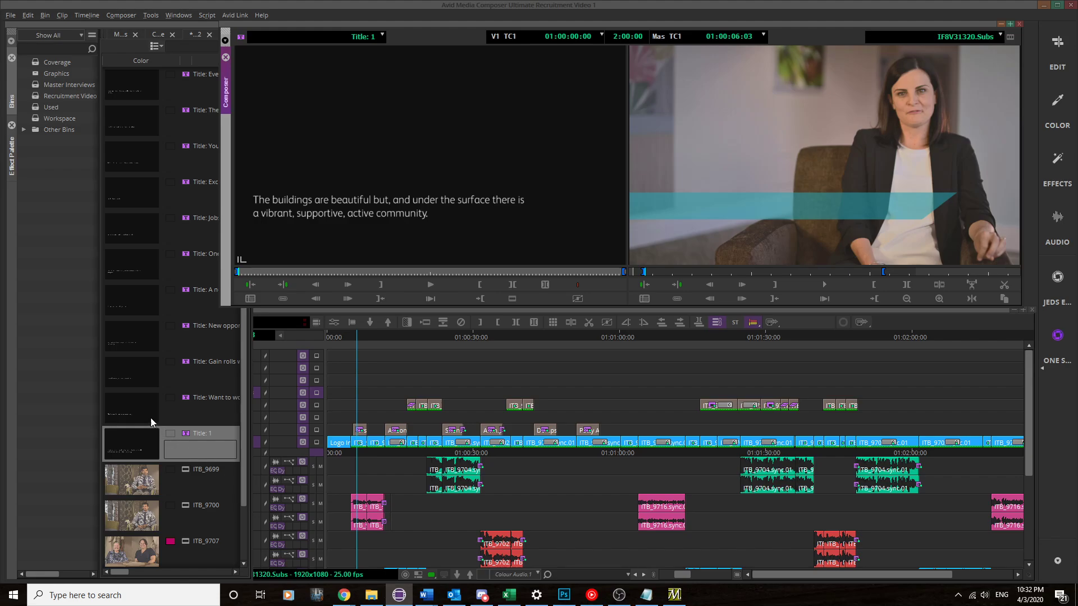
Load the "Want to work for an innovative company" title and compare it with the Master Subs.txt lines, closing the text file.
{"action": "left_click", "coordinate": [139, 402]}
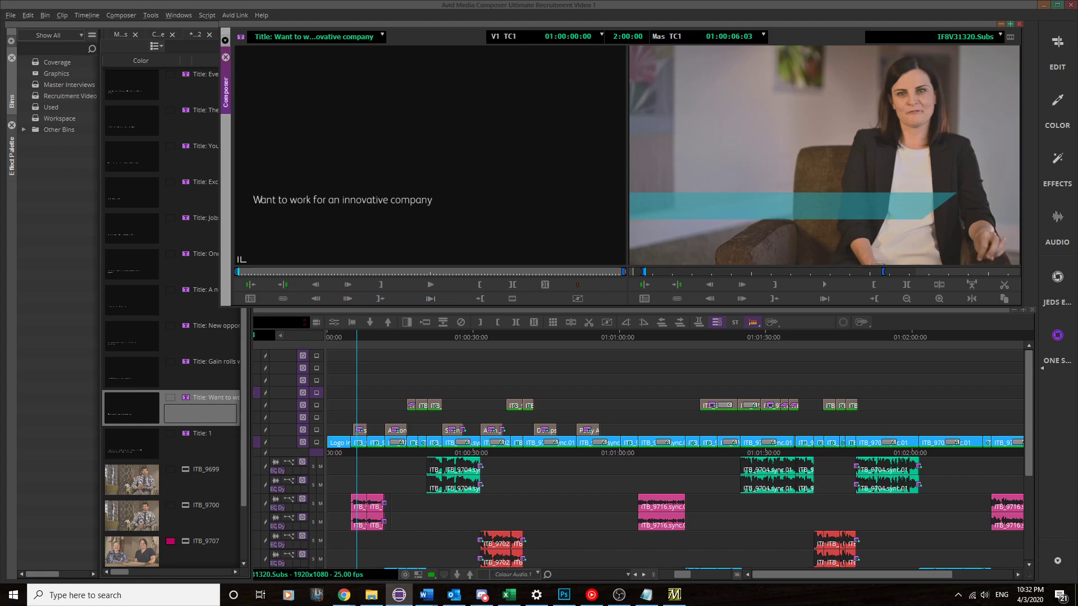
{"action": "left_click", "coordinate": [646, 595]}
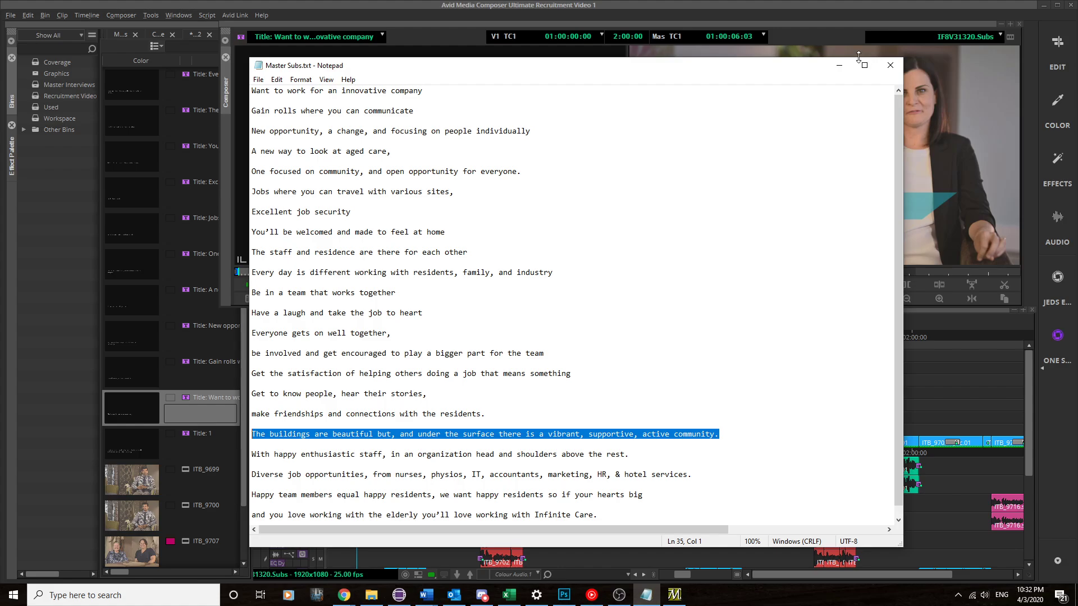
{"action": "left_click", "coordinate": [890, 65]}
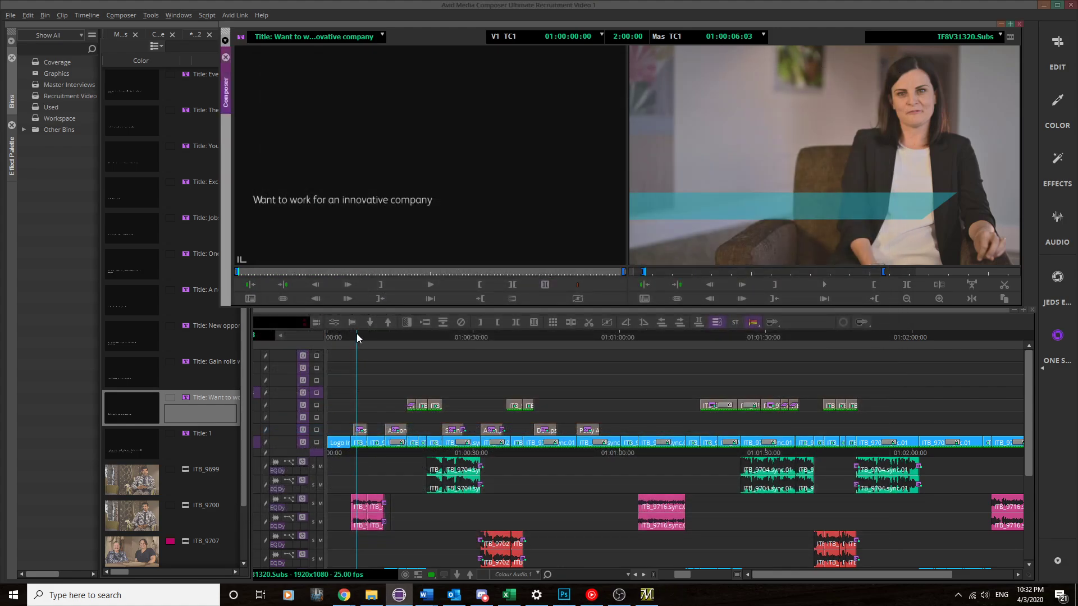
Mark 01:00:05:09 to 01:00:08:05, patch source V1 to V5 / Subs, overwrite the "Want to work for an innovative company" title there and check it.
{"action": "left_click_drag", "start_coordinate": [356, 336], "coordinate": [354, 336]}
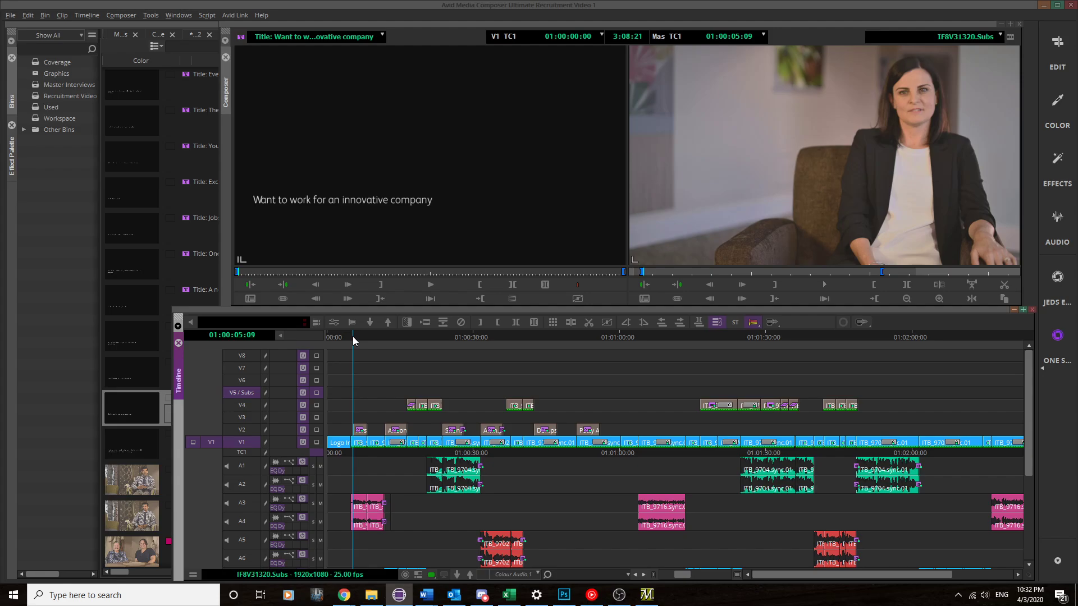
{"action": "key", "text": "o"}
{"action": "left_click", "coordinate": [365, 334]}
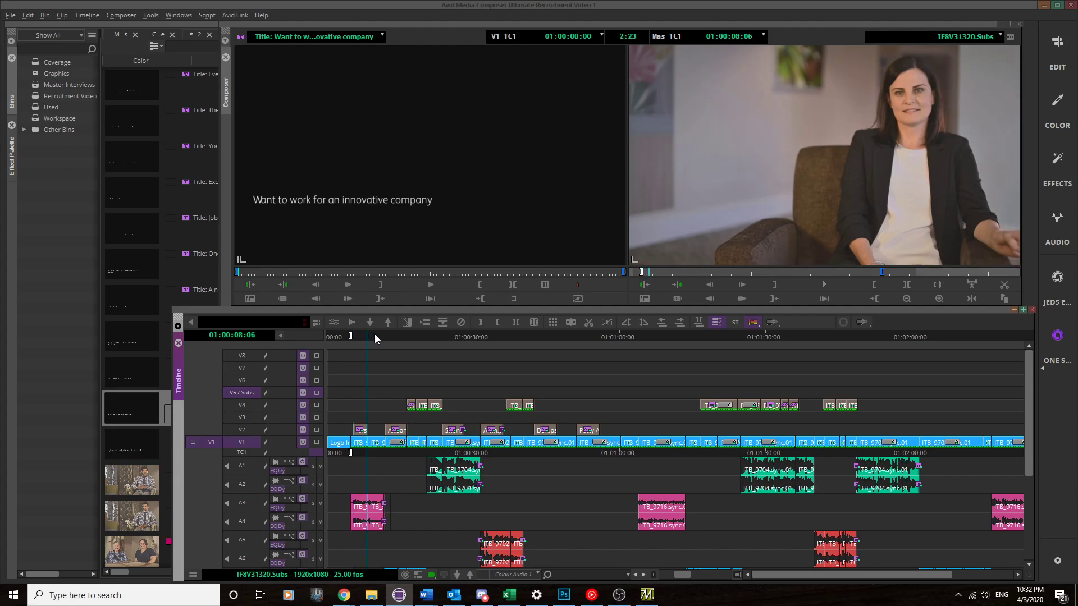
{"action": "key", "text": "Left"}
{"action": "key", "text": "o"}
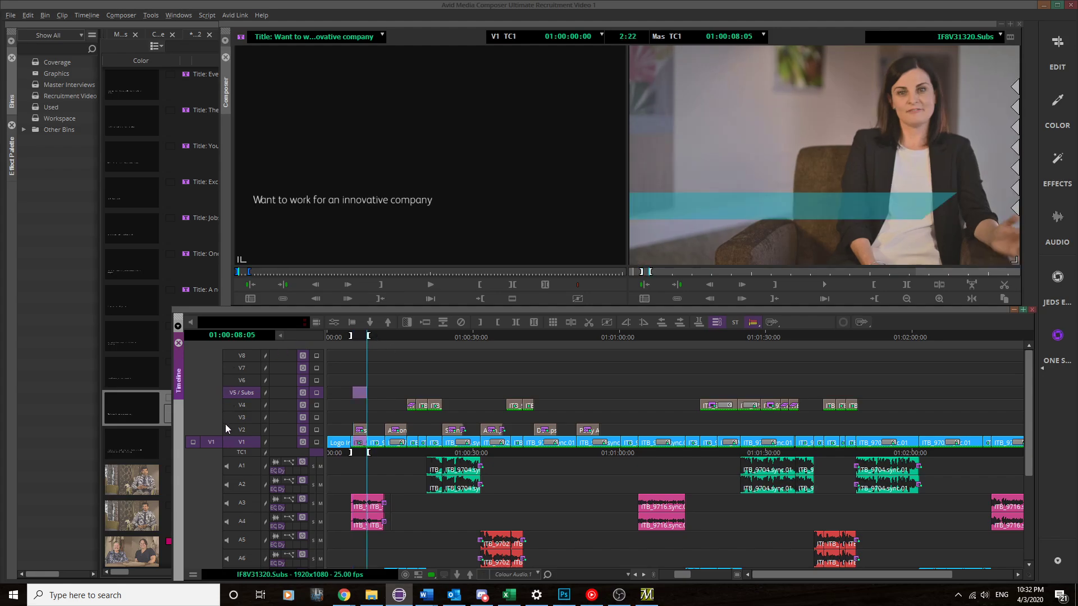
{"action": "left_click_drag", "start_coordinate": [212, 442], "coordinate": [243, 397]}
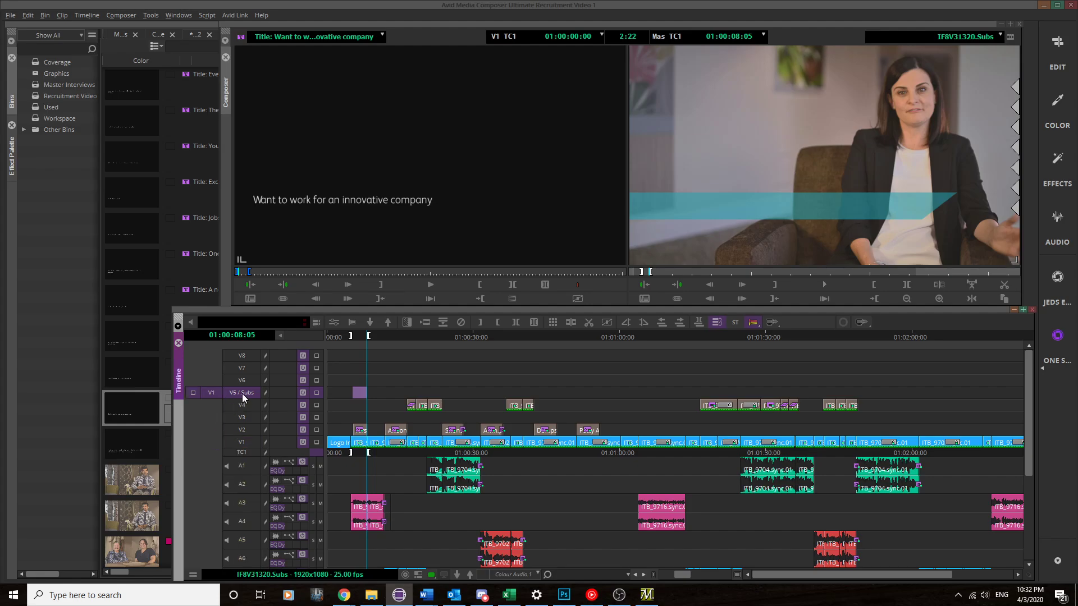
{"action": "key", "text": "b"}
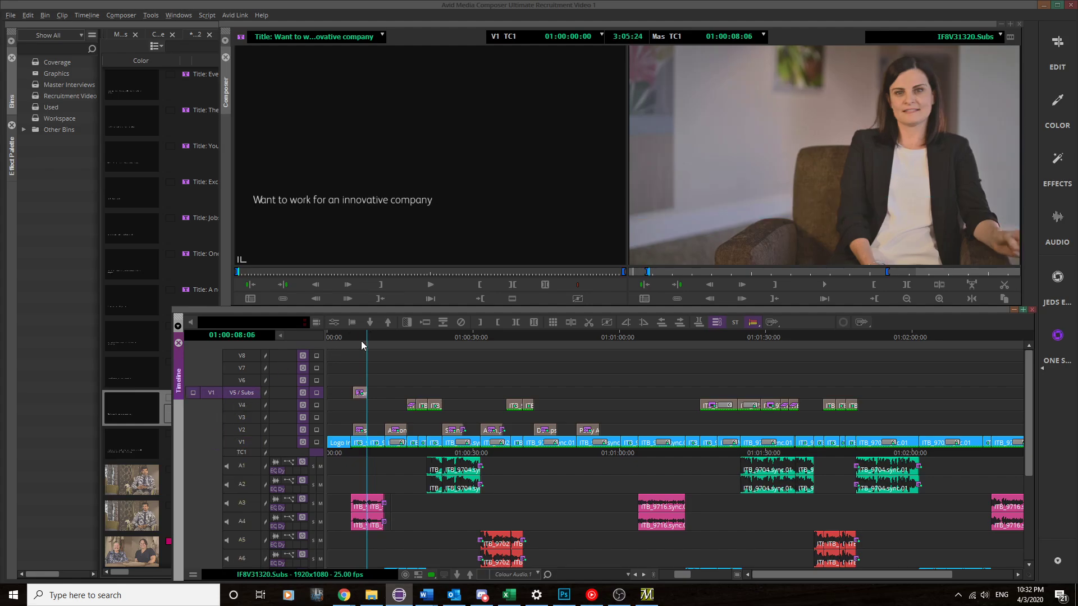
{"action": "mouse_move", "coordinate": [357, 337]}
{"action": "left_mouse_down"}
{"action": "mouse_move", "coordinate": [368, 335]}
{"action": "mouse_move", "coordinate": [356, 335]}
{"action": "left_mouse_up"}
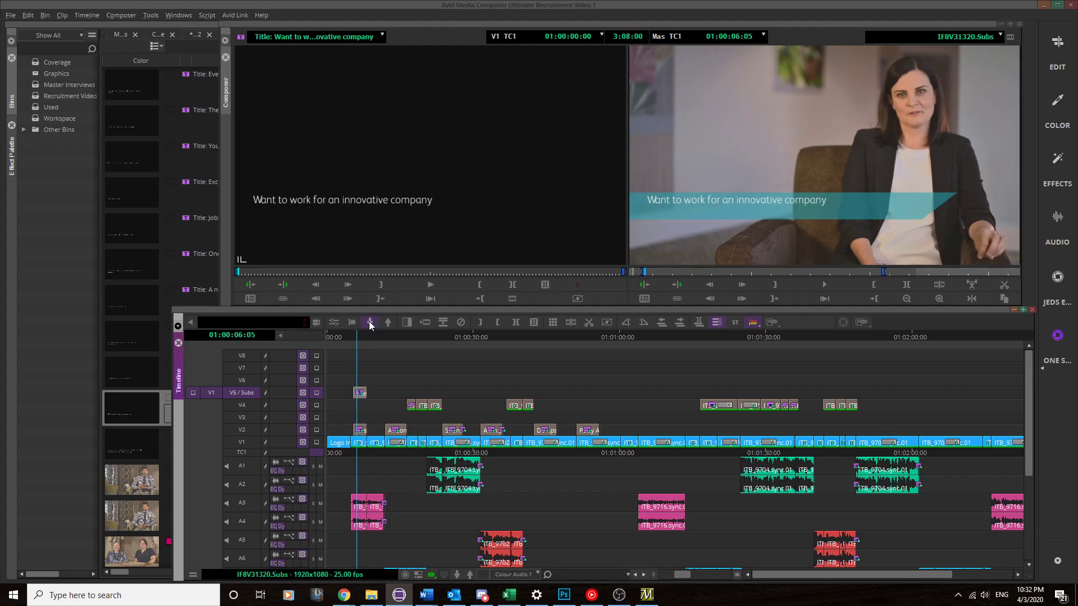
Preview the neighbouring titles in the bin and load "Gain rolls where you can communicate" into the source monitor.
{"action": "left_click", "coordinate": [125, 372]}
{"action": "left_click", "coordinate": [127, 338]}
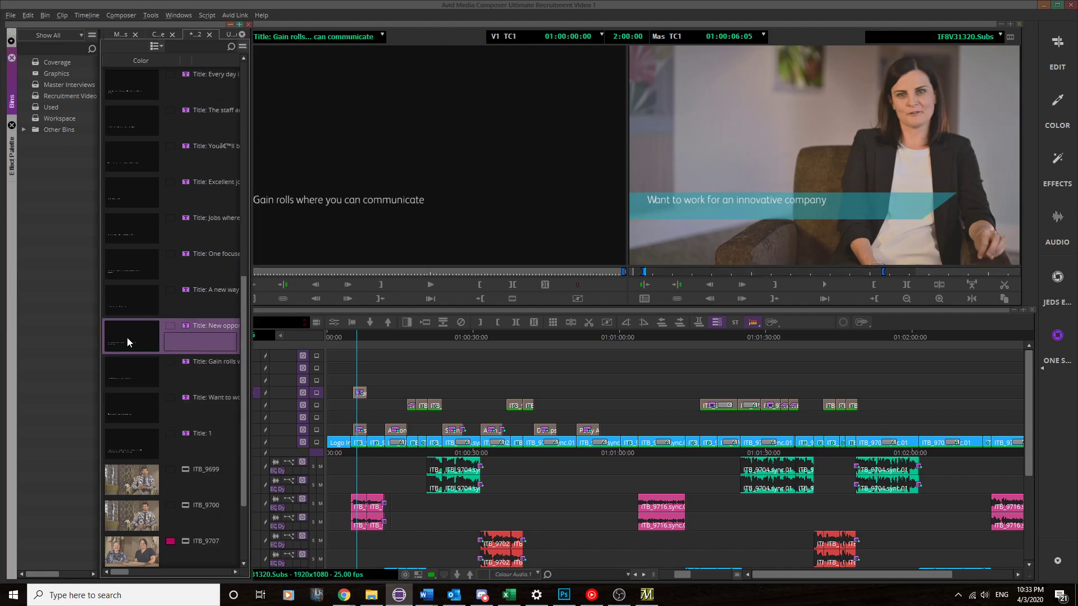
{"action": "left_click", "coordinate": [133, 312]}
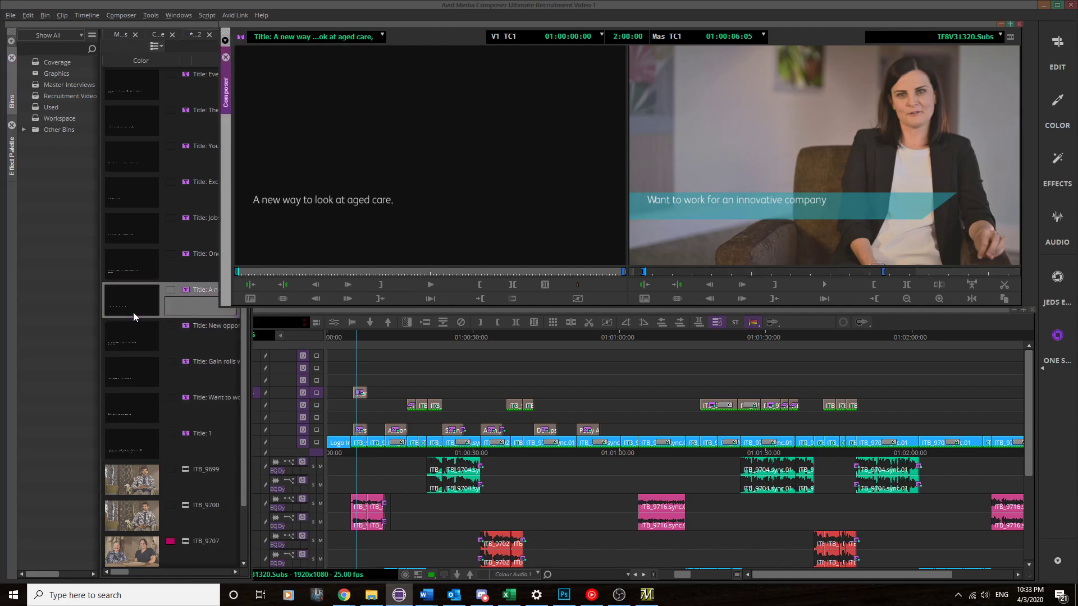
{"action": "left_click", "coordinate": [129, 403]}
{"action": "left_click", "coordinate": [133, 370]}
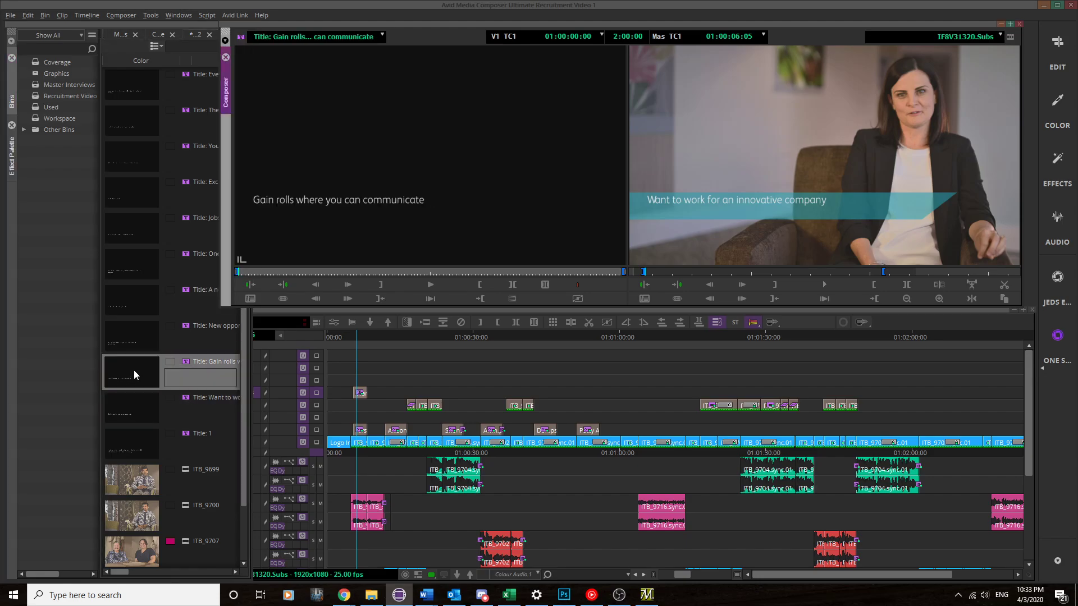
{"action": "left_click", "coordinate": [133, 415]}
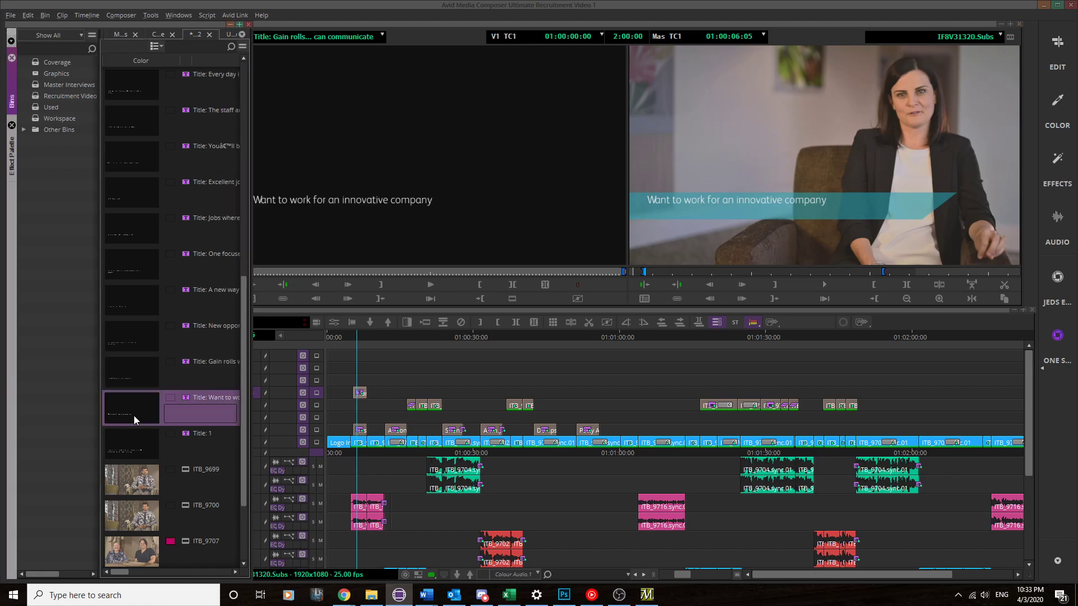
{"action": "left_click", "coordinate": [132, 372]}
Mark 01:00:08:06 to 01:00:11:22 in the sequence and overwrite the loaded title onto V5 / Subs.
{"action": "left_click", "coordinate": [363, 333]}
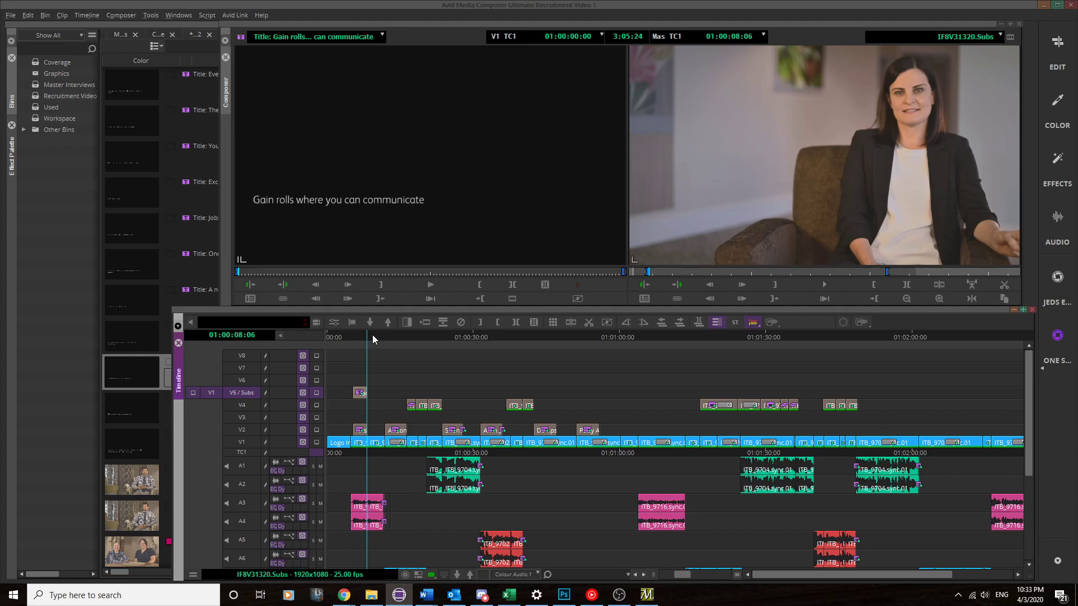
{"action": "key", "text": "o"}
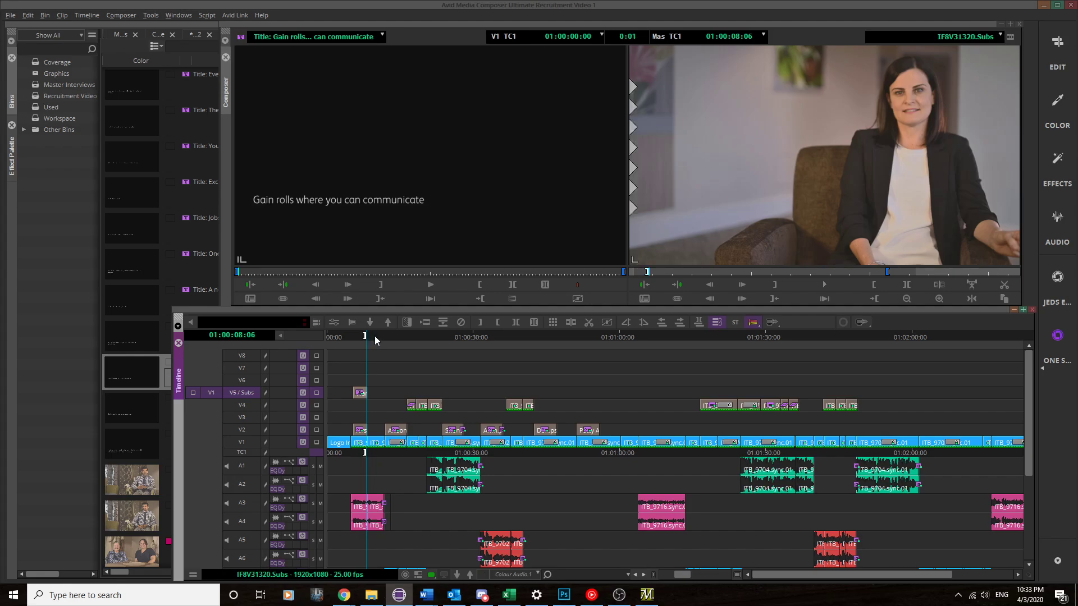
{"action": "left_click", "coordinate": [381, 335]}
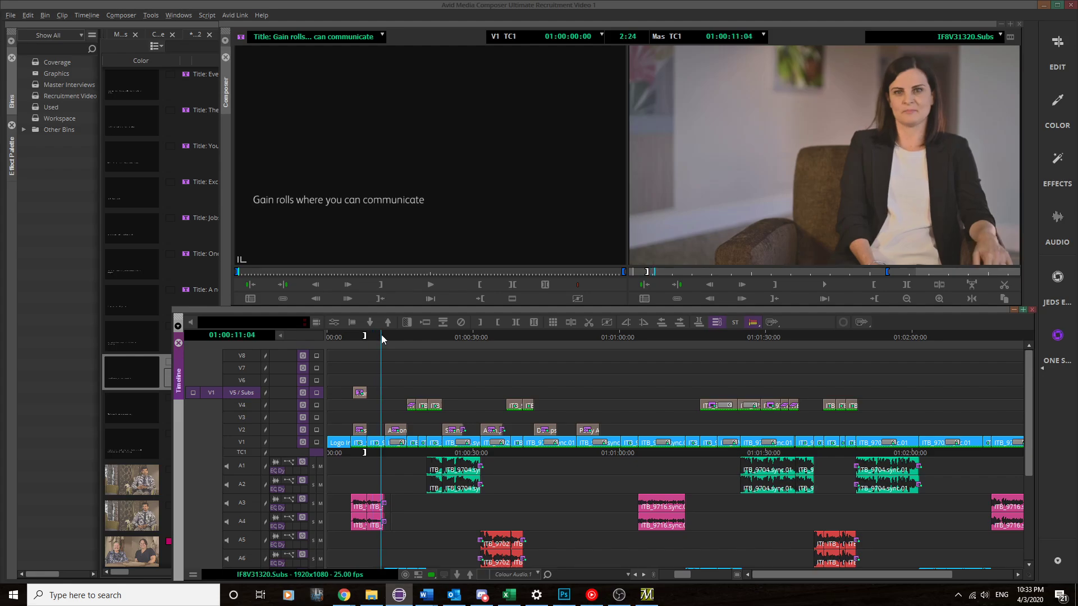
{"action": "left_click_drag", "start_coordinate": [380, 334], "coordinate": [385, 335]}
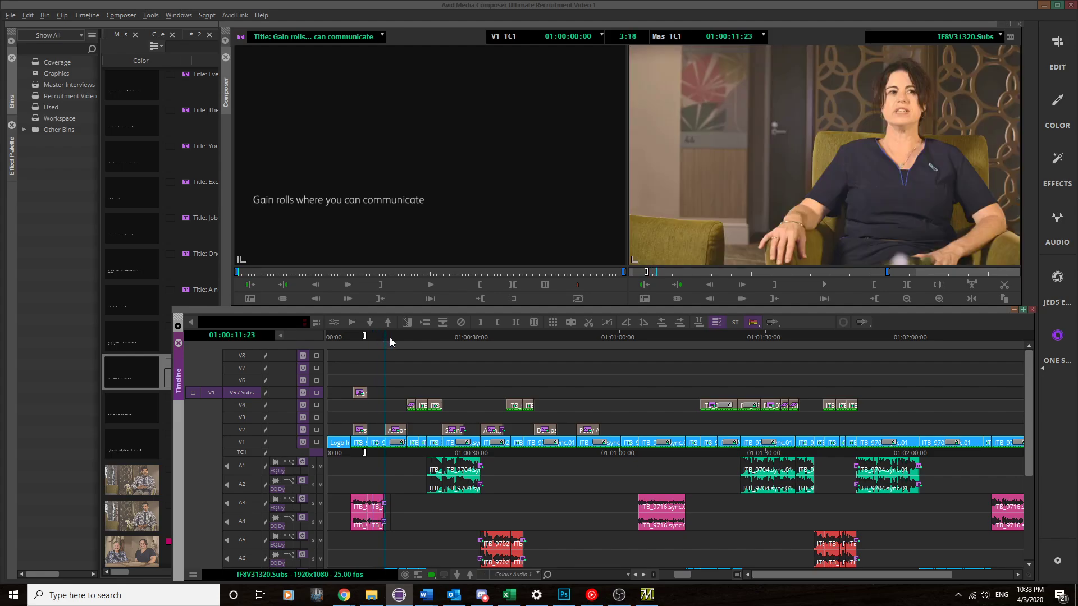
{"action": "key", "text": "Left"}
{"action": "key", "text": "o"}
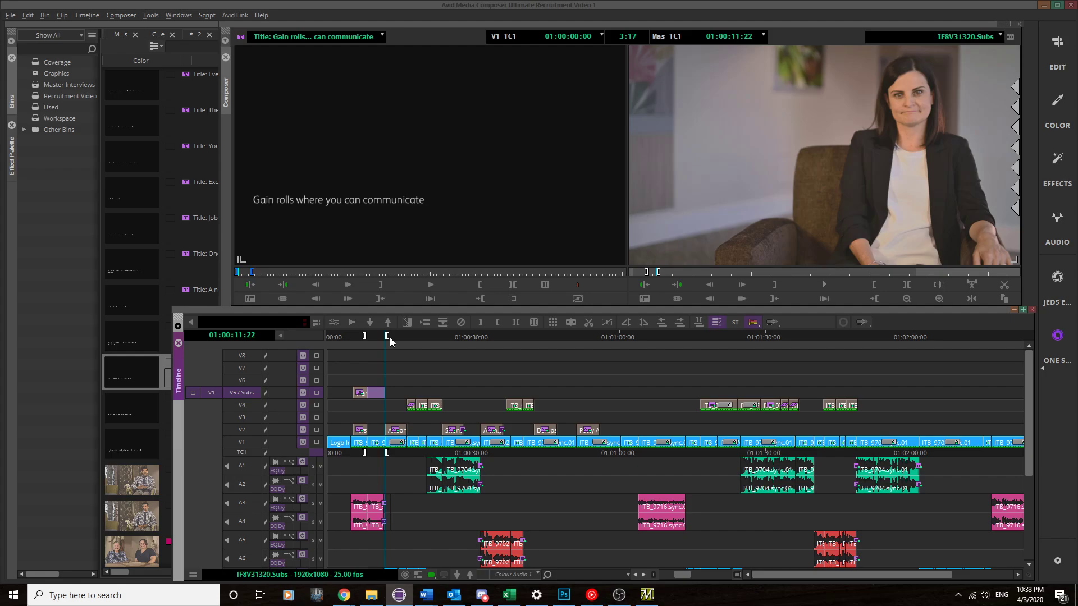
{"action": "key", "text": "b"}
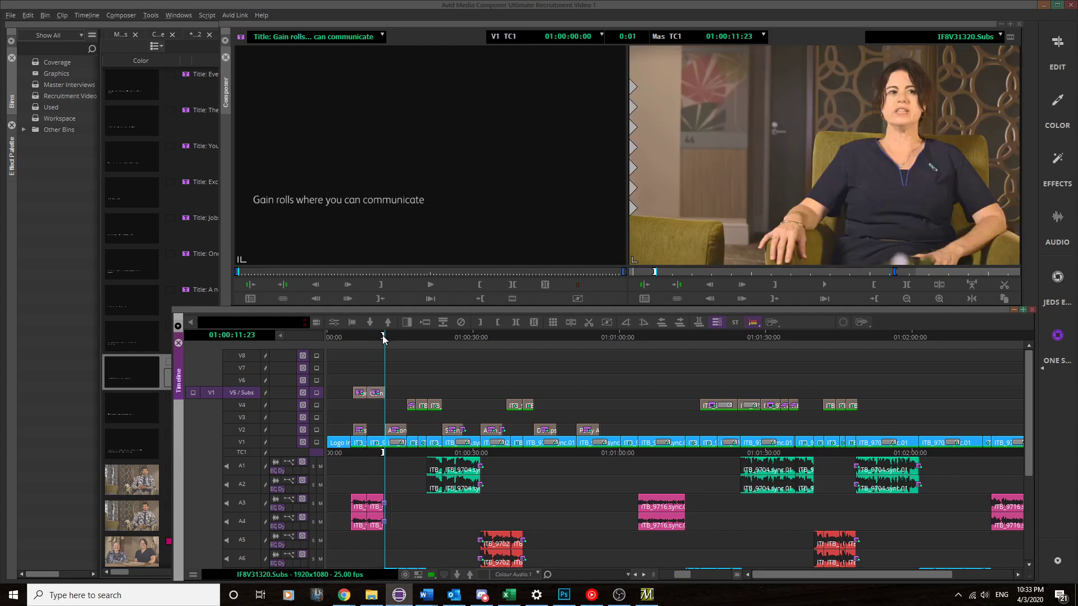
Mark 01:00:11:23 to 01:00:16:11 and overwrite the "New opportunity, a change, and focusing on people individually" title onto V5 / Subs.
{"action": "key", "text": "o"}
{"action": "left_click_drag", "start_coordinate": [381, 332], "coordinate": [404, 336]}
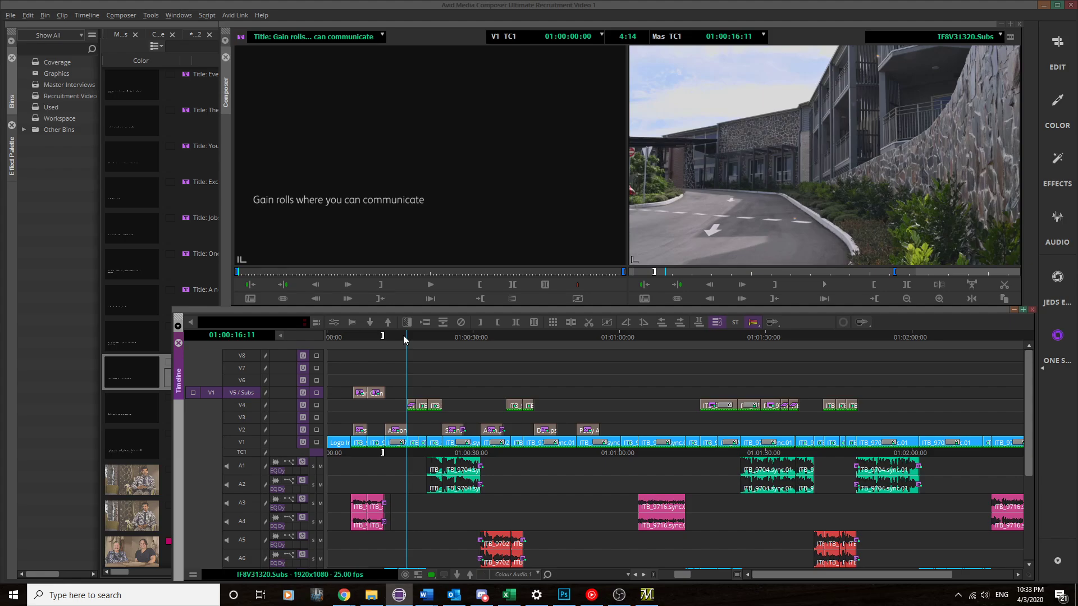
{"action": "key", "text": "i"}
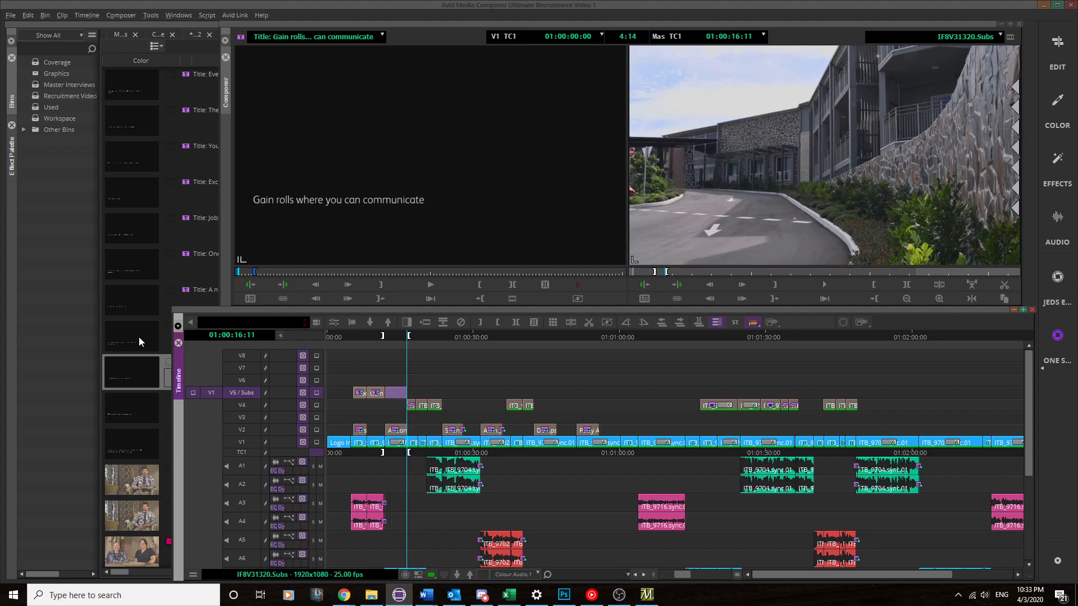
{"action": "double_click", "coordinate": [110, 334]}
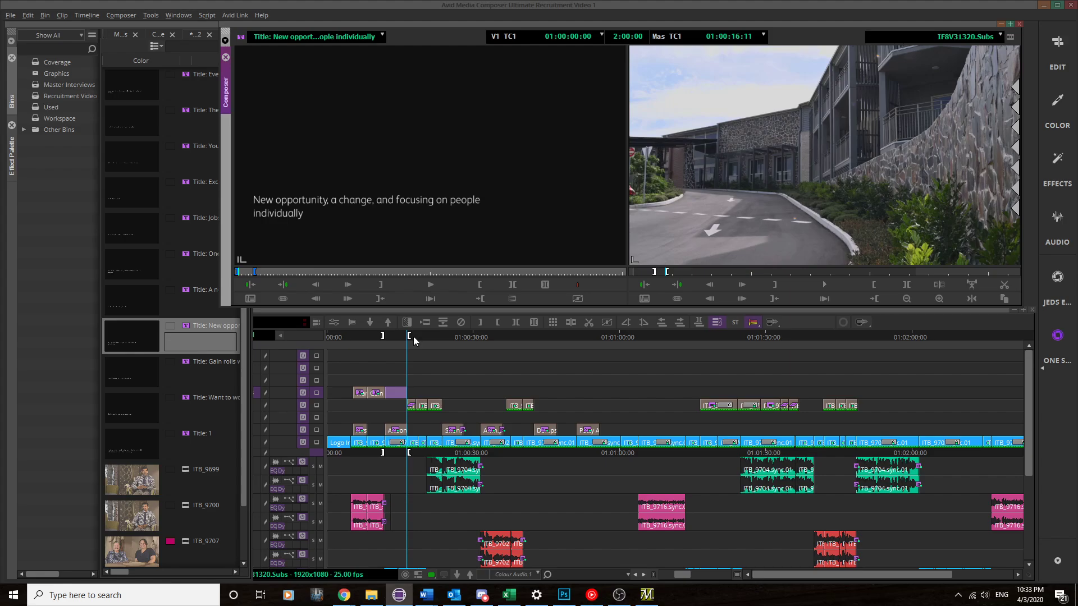
{"action": "key", "text": "b"}
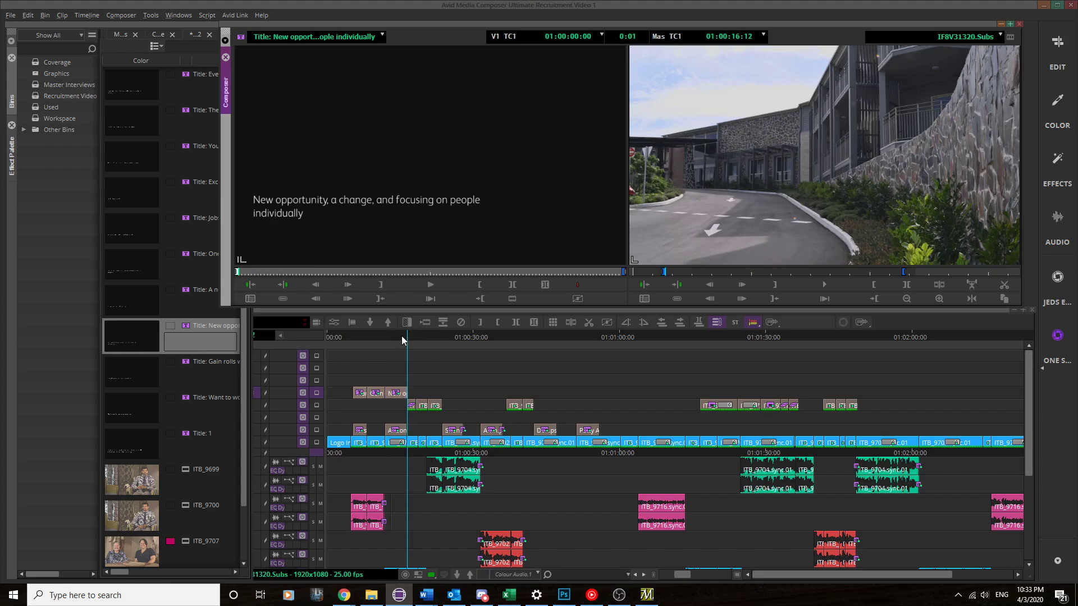
Mark 01:00:16:12 to 01:00:23:16 and overwrite the "A new way to look at aged care," title onto V5 / Subs.
{"action": "left_click", "coordinate": [715, 170]}
{"action": "key", "text": "i"}
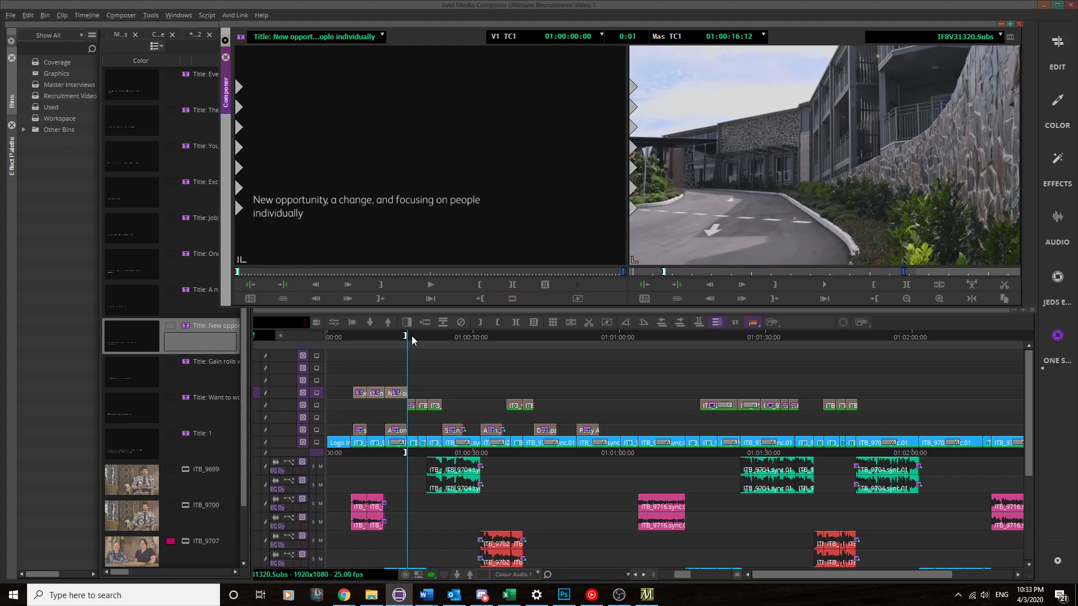
{"action": "left_click_drag", "start_coordinate": [412, 335], "coordinate": [438, 338]}
{"action": "key", "text": "o"}
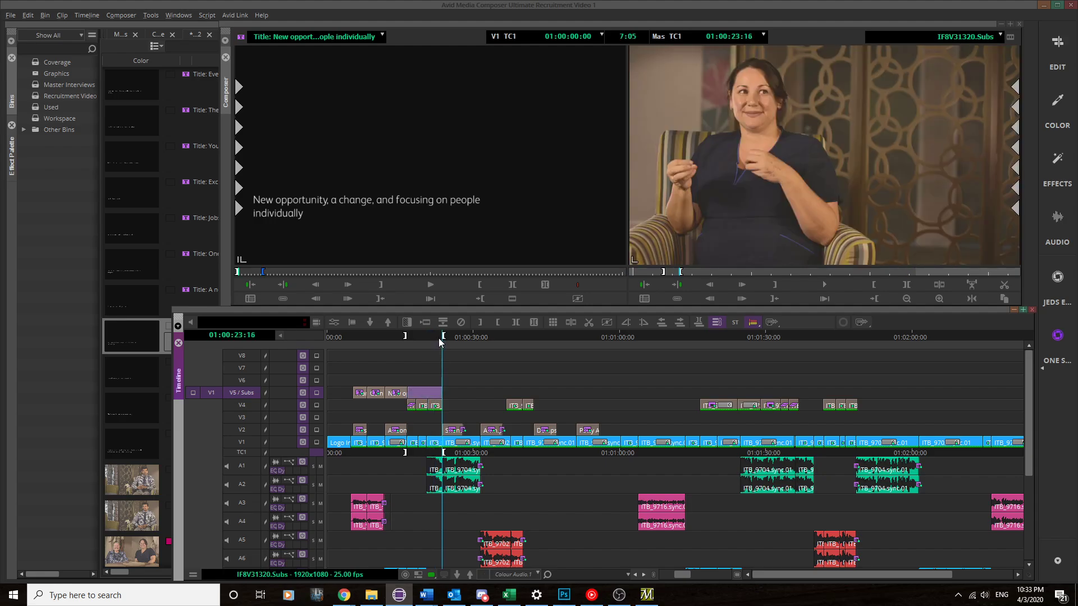
{"action": "double_click", "coordinate": [123, 295]}
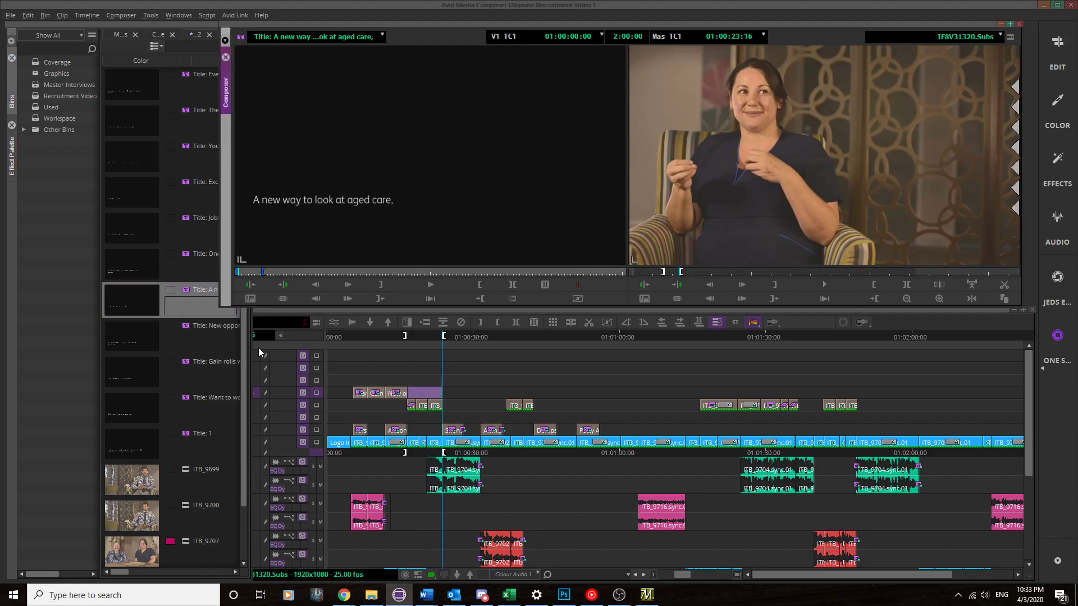
{"action": "key", "text": "b"}
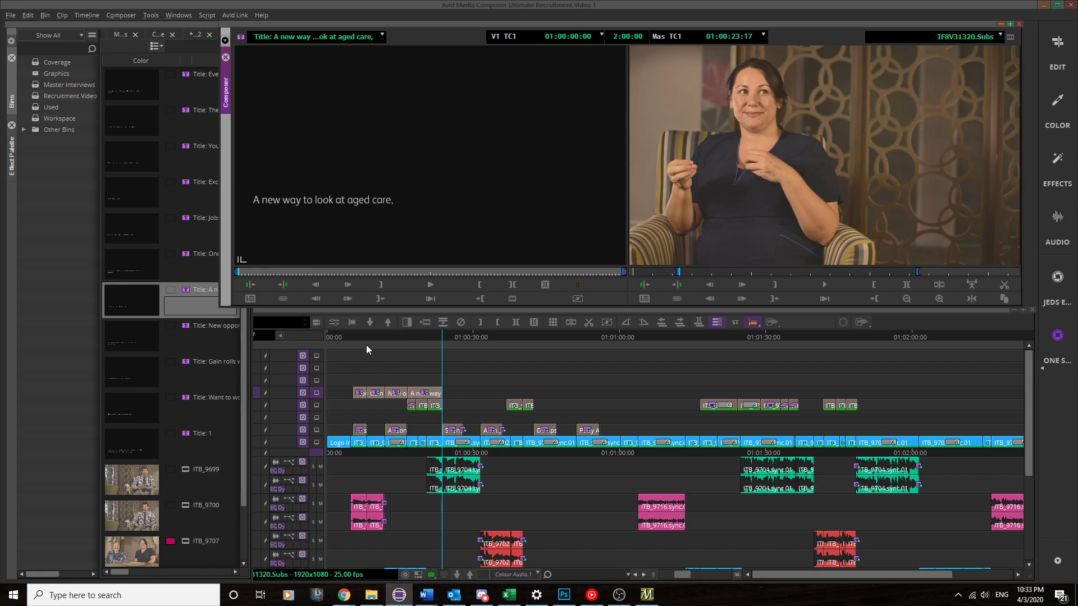
Overwrite the "and you love working with the elderly" title onto V5 / Subs from 01:00:51:05 to 01:00:55:23.
{"action": "left_click_drag", "start_coordinate": [361, 334], "coordinate": [580, 343]}
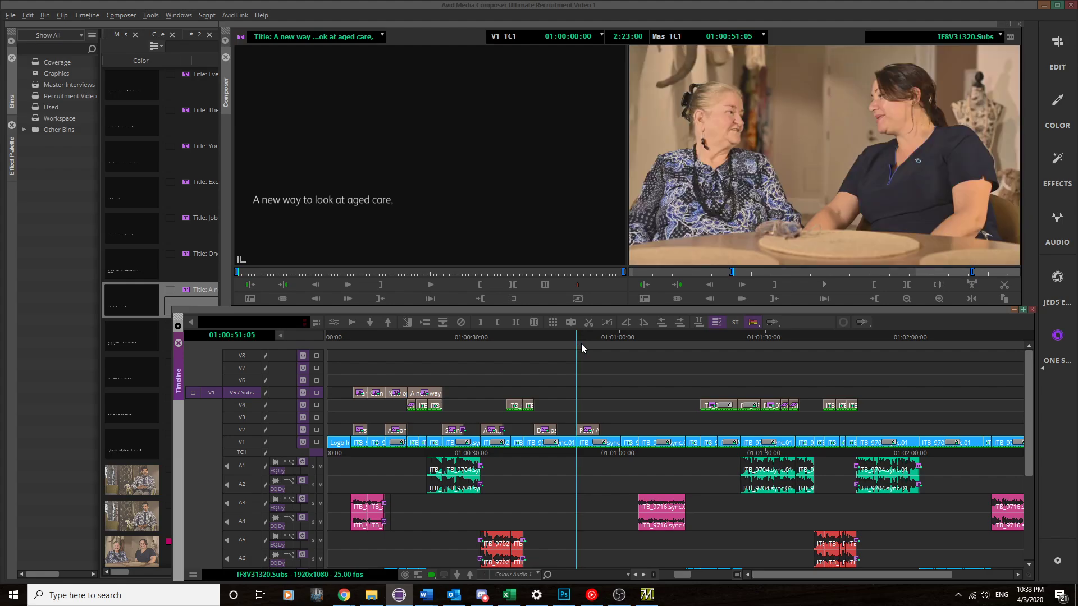
{"action": "scroll", "coordinate": [127, 301], "scroll_direction": "down", "scroll_amount": 5}
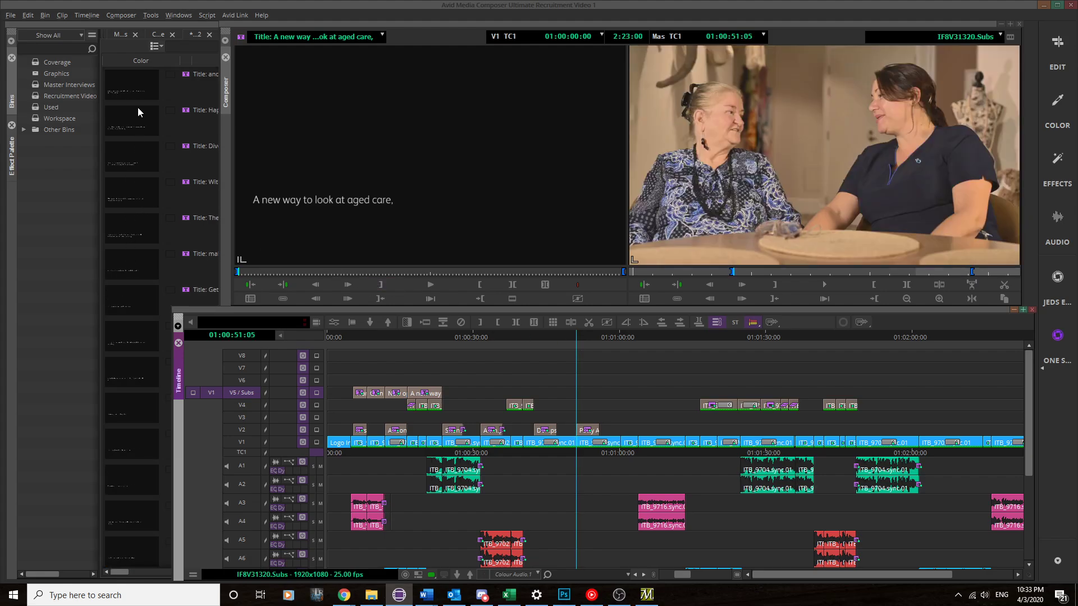
{"action": "double_click", "coordinate": [130, 82]}
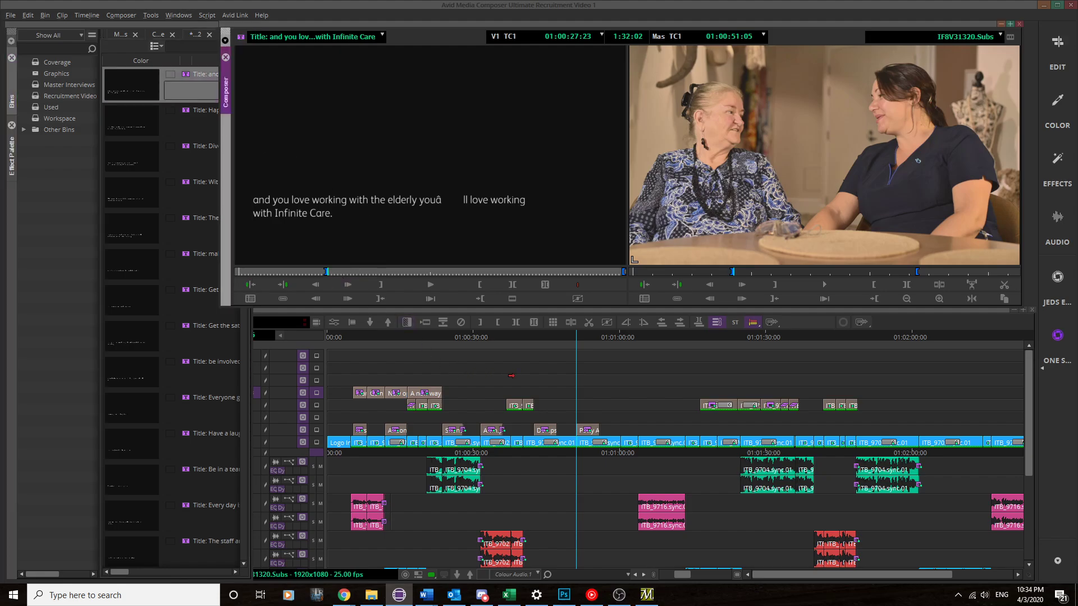
{"action": "key", "text": "i"}
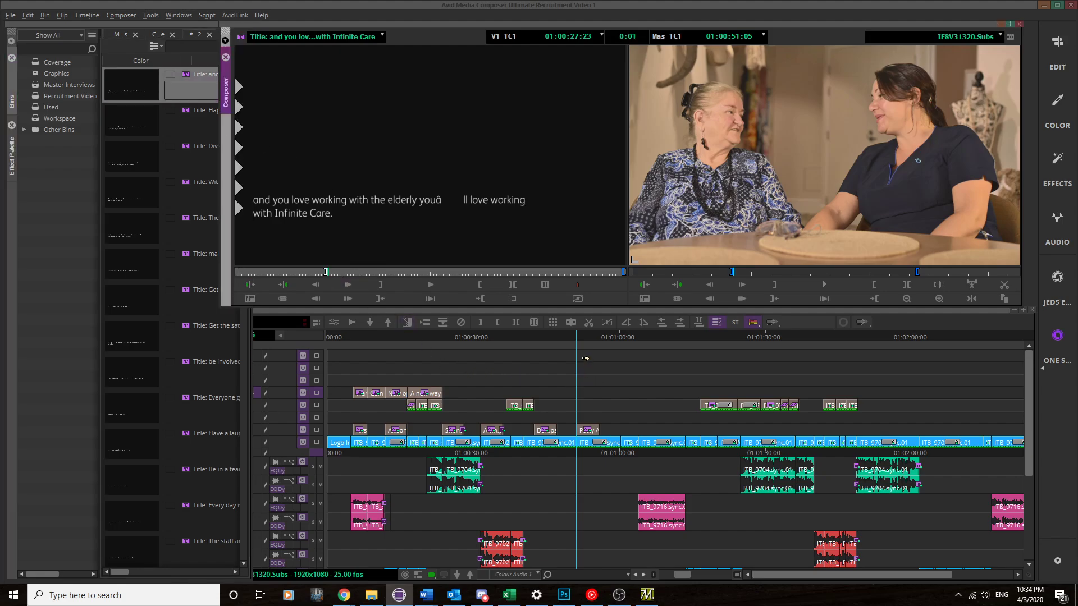
{"action": "left_click", "coordinate": [700, 218]}
{"action": "key", "text": "o"}
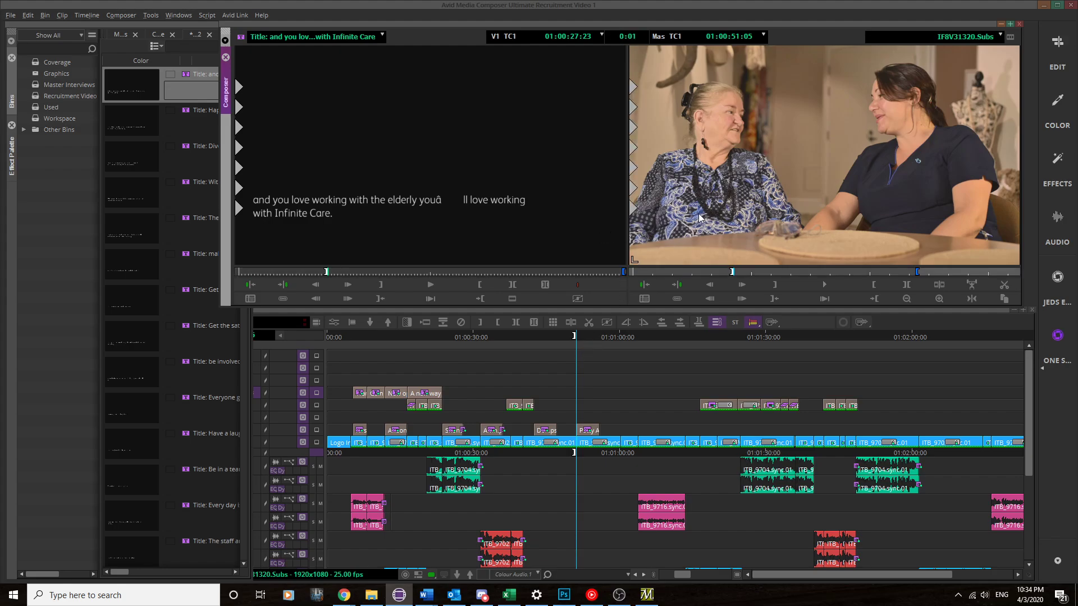
{"action": "left_click", "coordinate": [599, 337]}
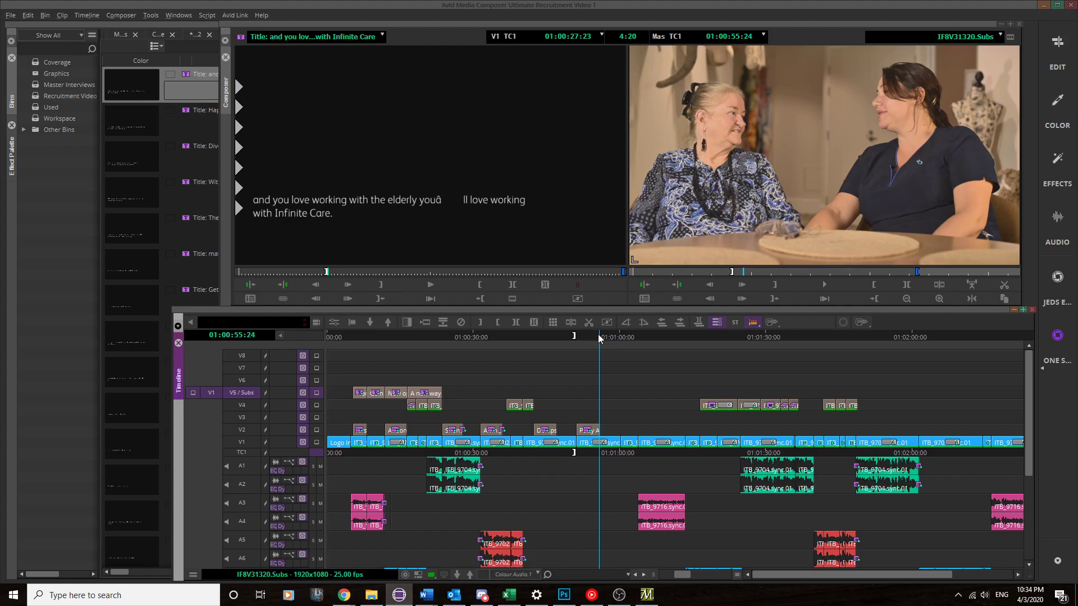
{"action": "key", "text": "Left"}
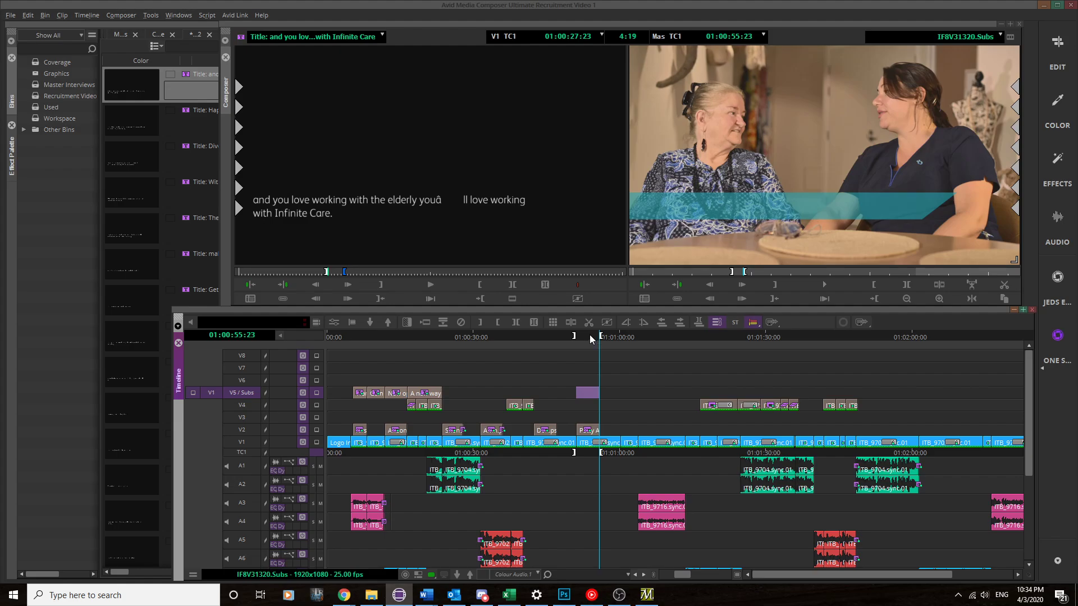
{"action": "left_click_drag", "start_coordinate": [589, 335], "coordinate": [582, 338]}
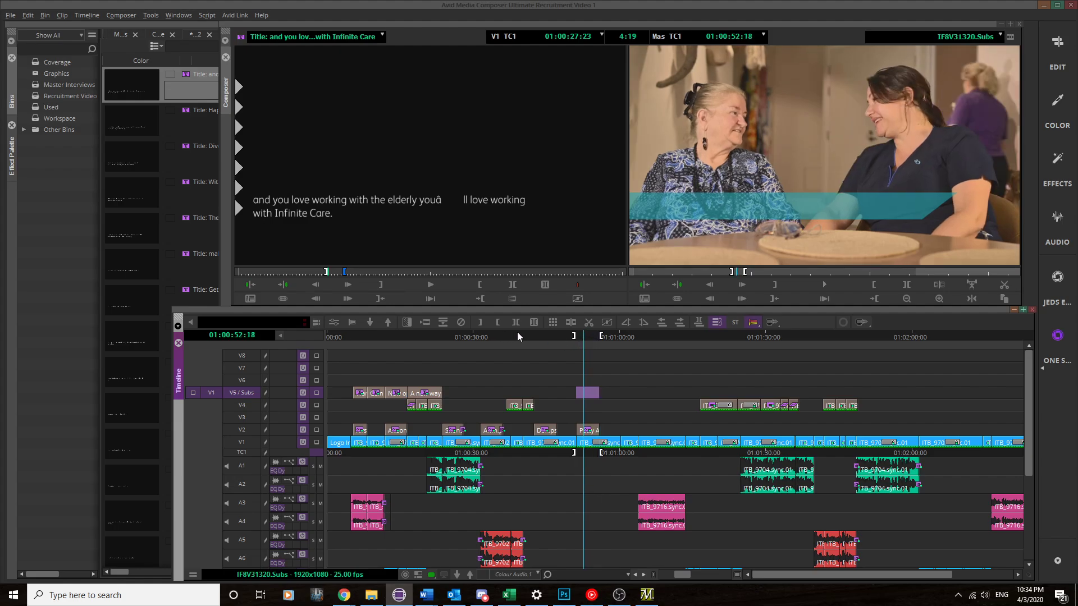
{"action": "left_click", "coordinate": [599, 334]}
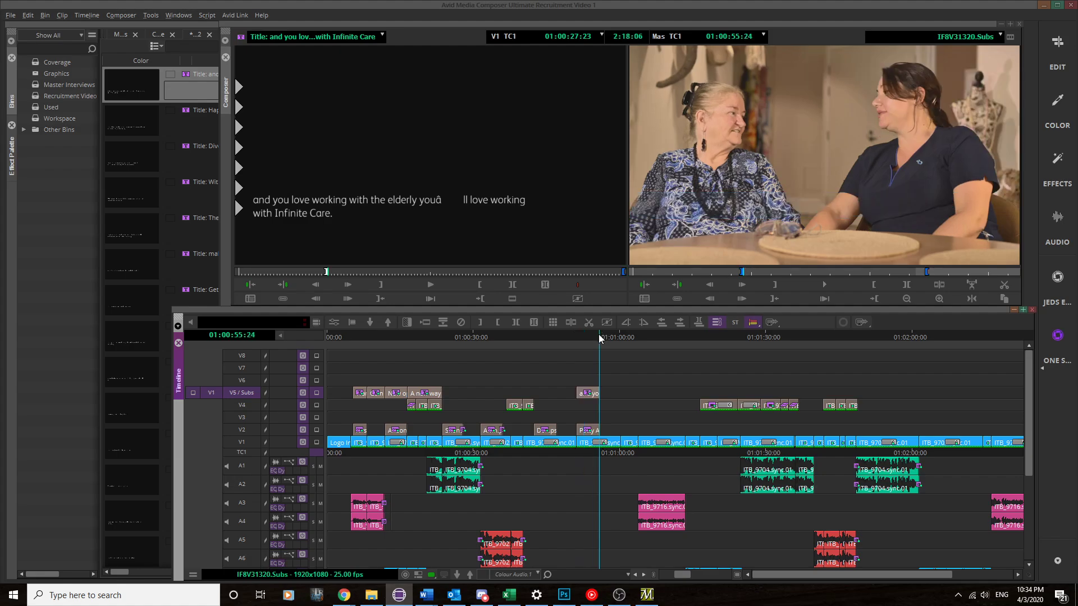
Open the "and you love working with the elderly" title on V5 / Subs for editing, closing the previously open Marquee window.
{"action": "left_click", "coordinate": [587, 337]}
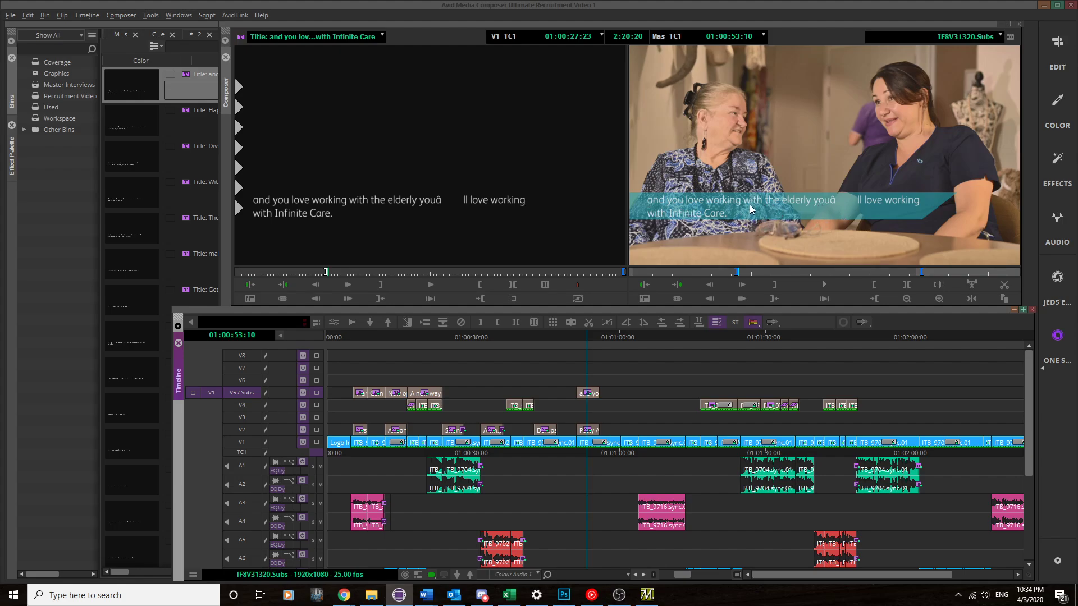
{"action": "left_click", "coordinate": [585, 391]}
{"action": "left_click", "coordinate": [333, 323]}
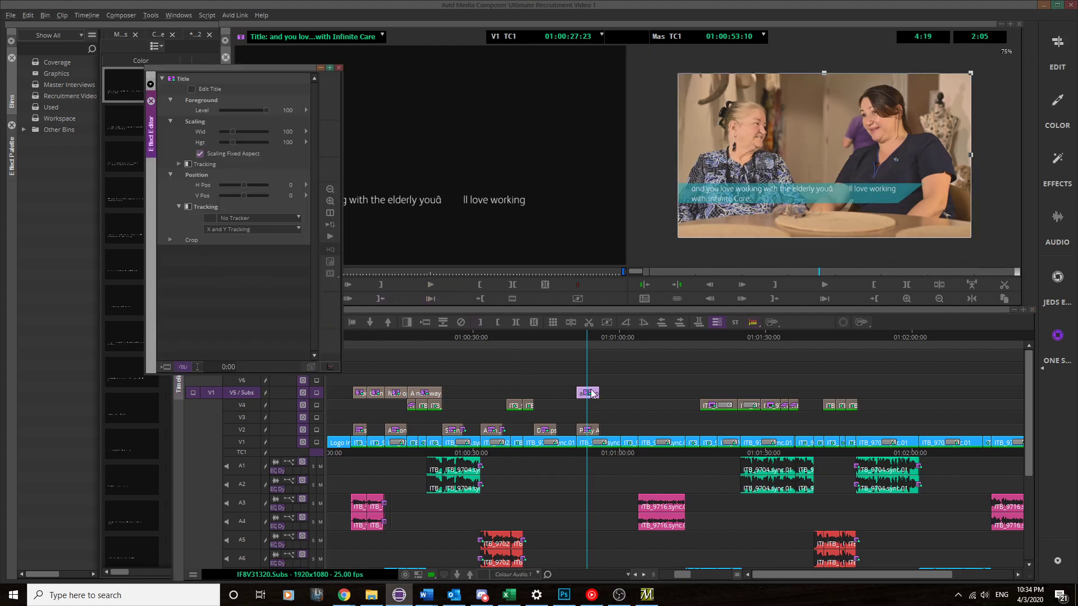
{"action": "left_click", "coordinate": [193, 91]}
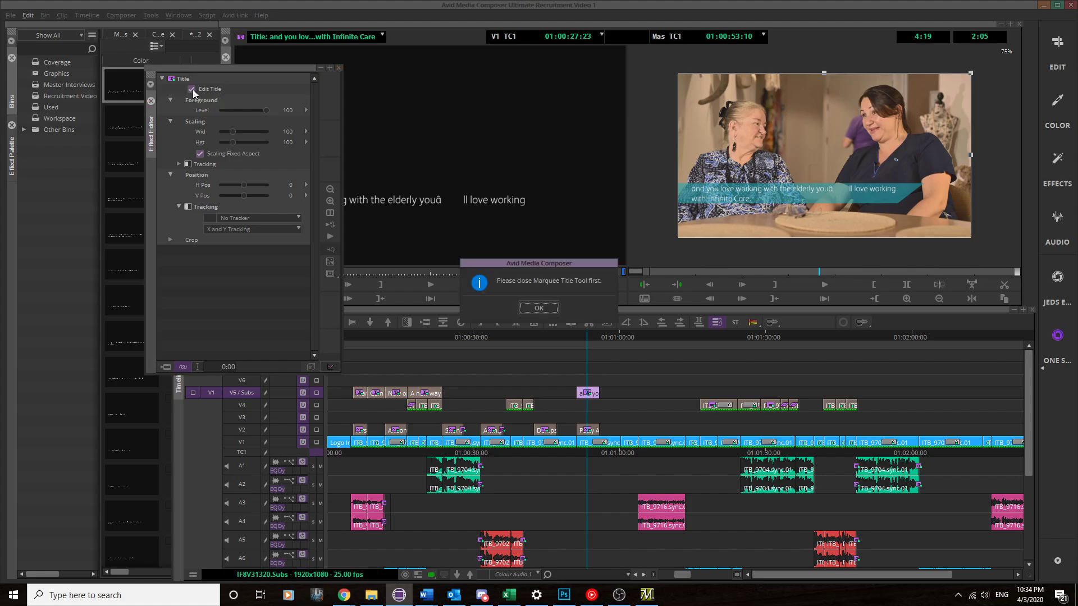
{"action": "left_click", "coordinate": [538, 308]}
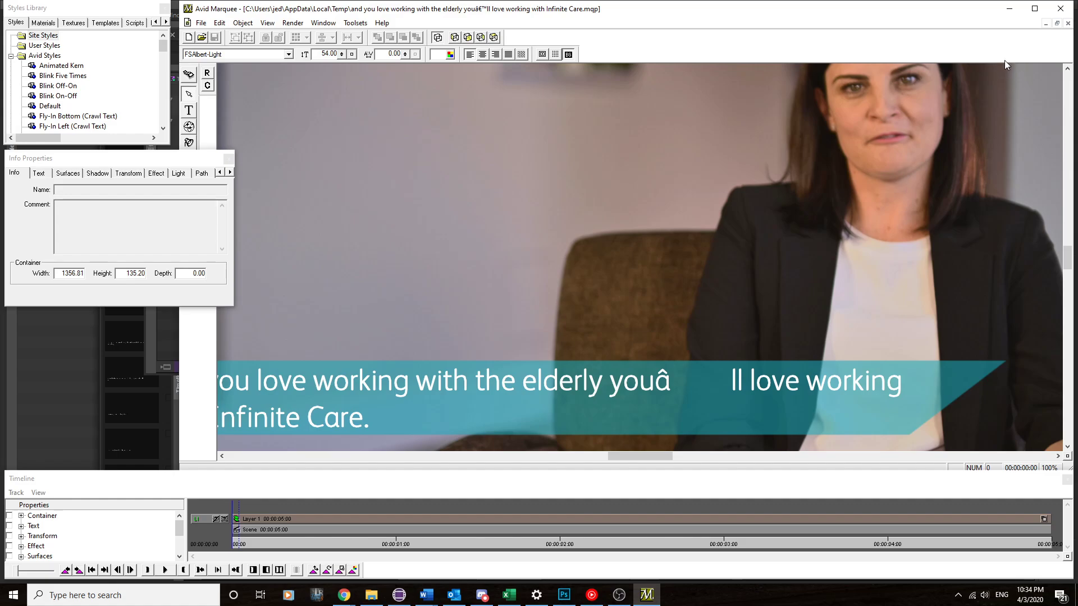
{"action": "left_click", "coordinate": [1060, 8]}
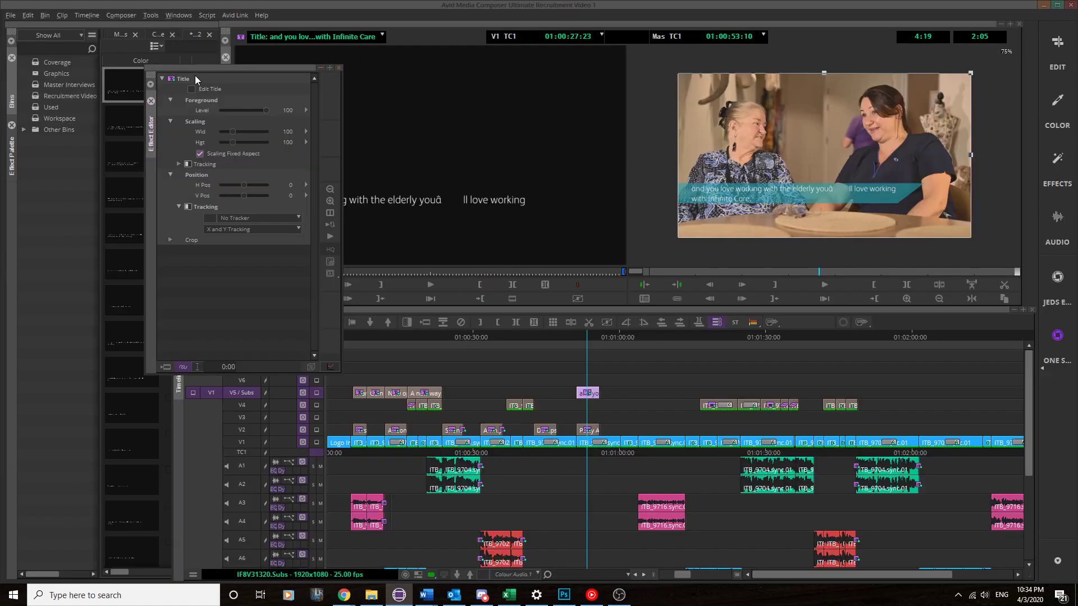
{"action": "left_click", "coordinate": [192, 92]}
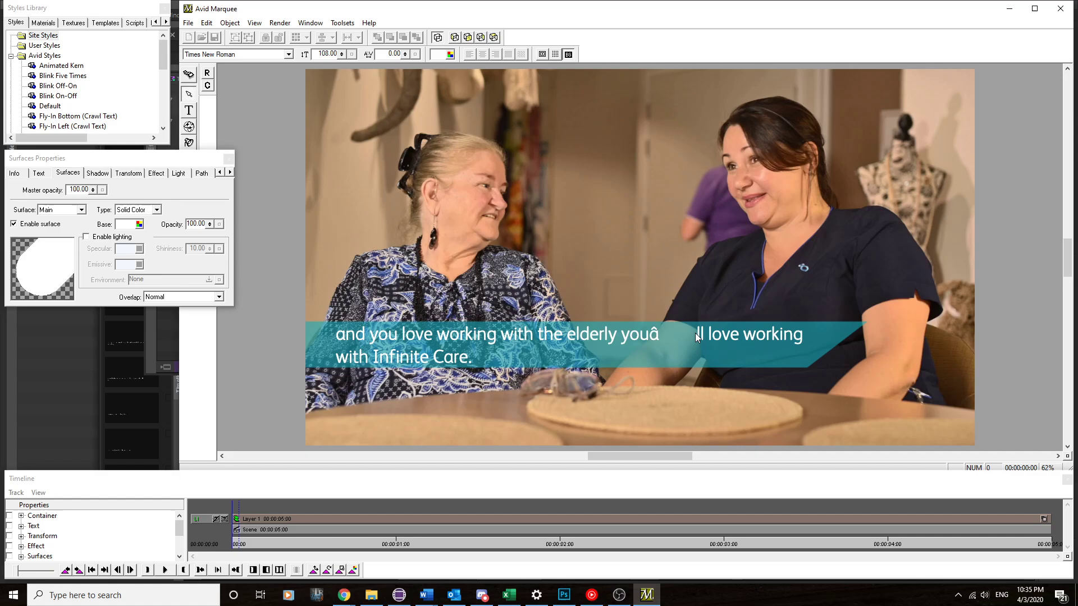
Replace the faulty characters in the subtitle so it reads "you'll love working with Infinite Care.", then close Marquee and save the title.
{"action": "left_click", "coordinate": [680, 333]}
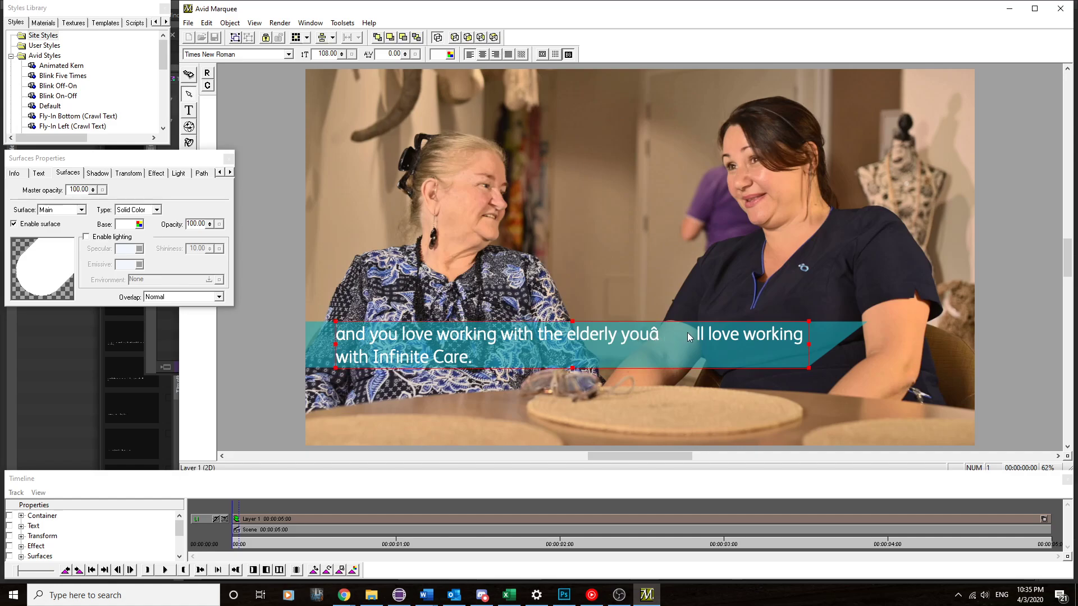
{"action": "left_click", "coordinate": [189, 110]}
{"action": "left_click", "coordinate": [625, 383]}
{"action": "left_click", "coordinate": [696, 335]}
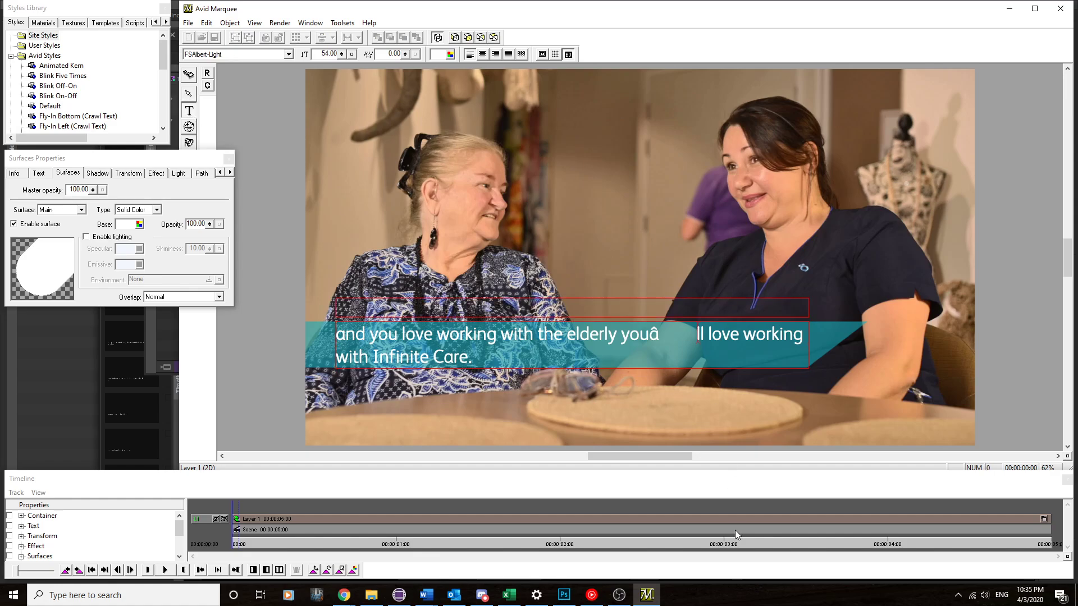
{"action": "key", "text": "BackSpace"}
{"action": "key", "text": "BackSpace"}
{"action": "key", "text": "BackSpace"}
{"action": "key", "text": "BackSpace"}
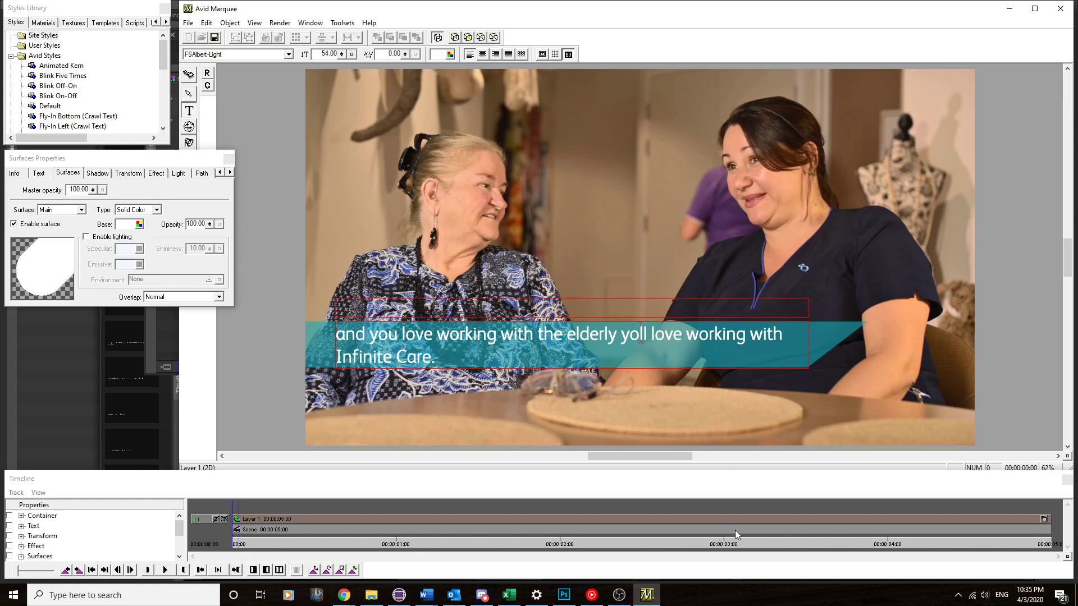
{"action": "type", "text": "u"}
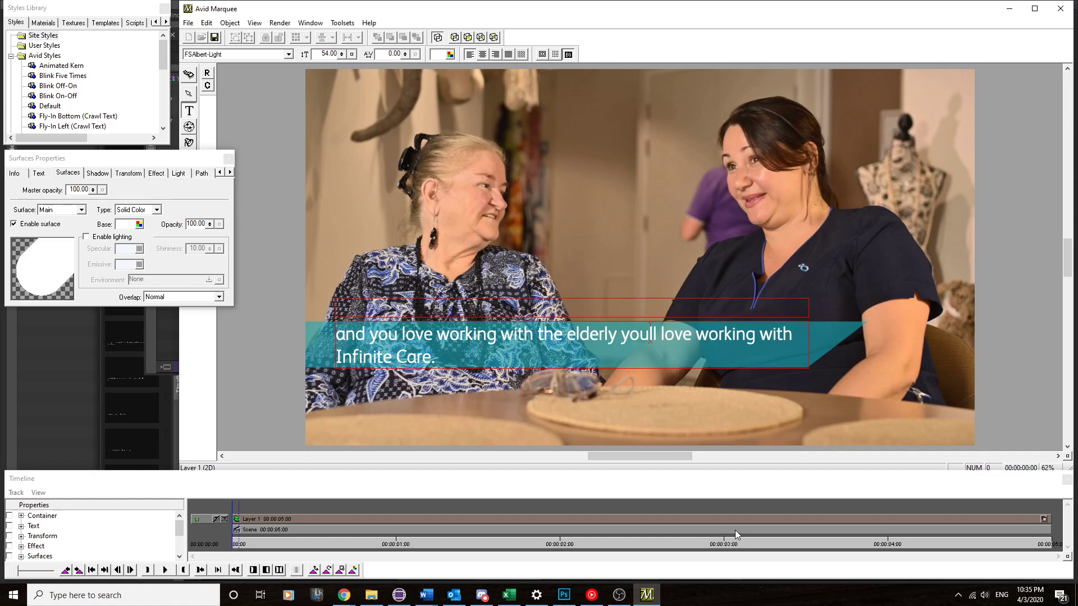
{"action": "type", "text": "'"}
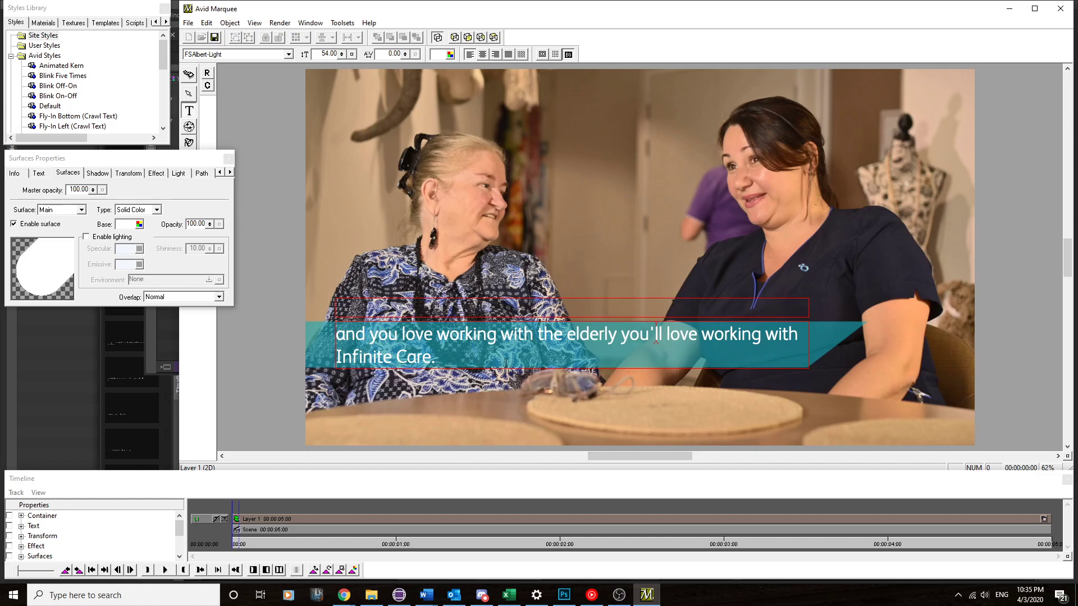
{"action": "left_click", "coordinate": [1057, 17]}
{"action": "left_click", "coordinate": [568, 261]}
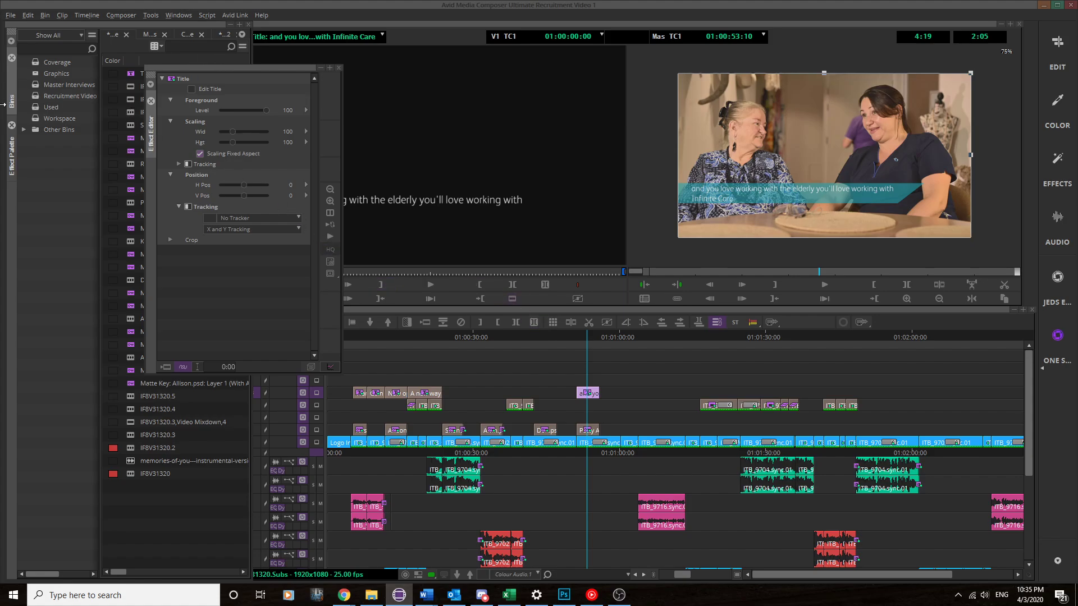
Open the Recruitment Video bin and look through the subtitle titles and clips in the bin window.
{"action": "right_click", "coordinate": [37, 95]}
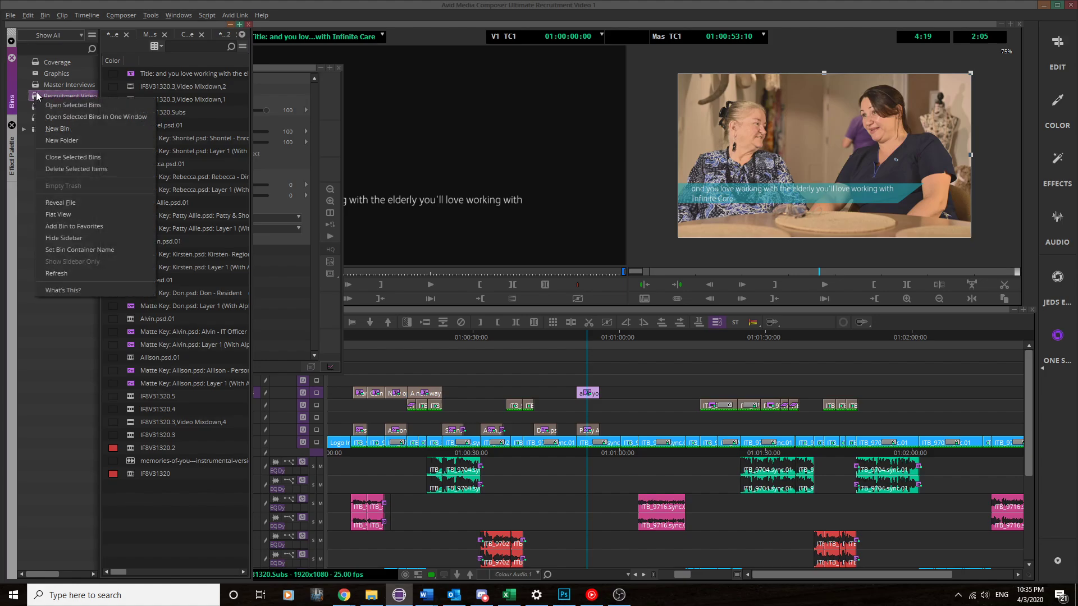
{"action": "double_click", "coordinate": [37, 94]}
{"action": "left_click_drag", "start_coordinate": [244, 104], "coordinate": [244, 373]}
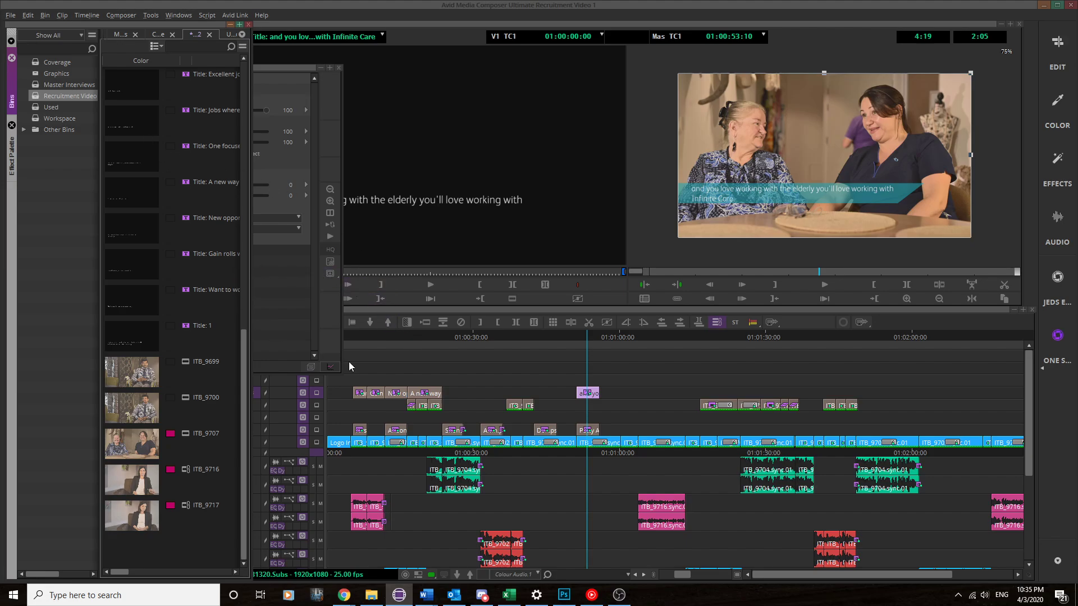
{"action": "left_click", "coordinate": [619, 595]}
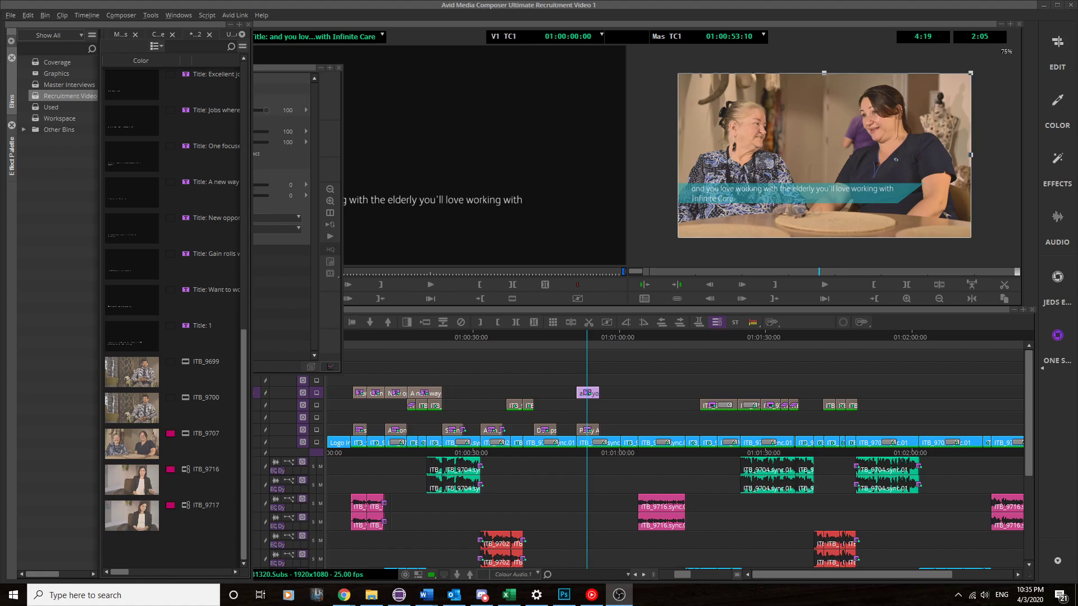